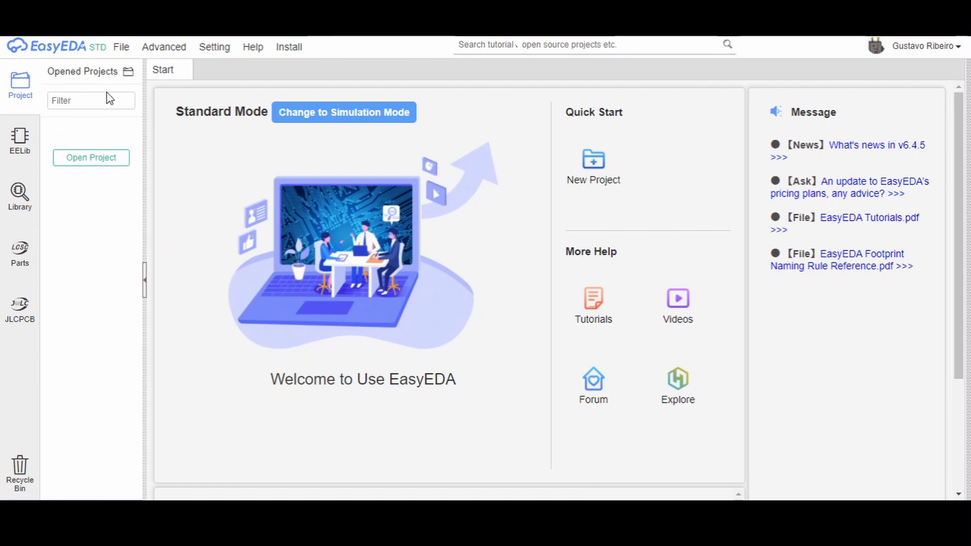
Create a new project titled "placa robo MDF" and dismiss the rotation tip on its schematic sheet
click(122, 51)
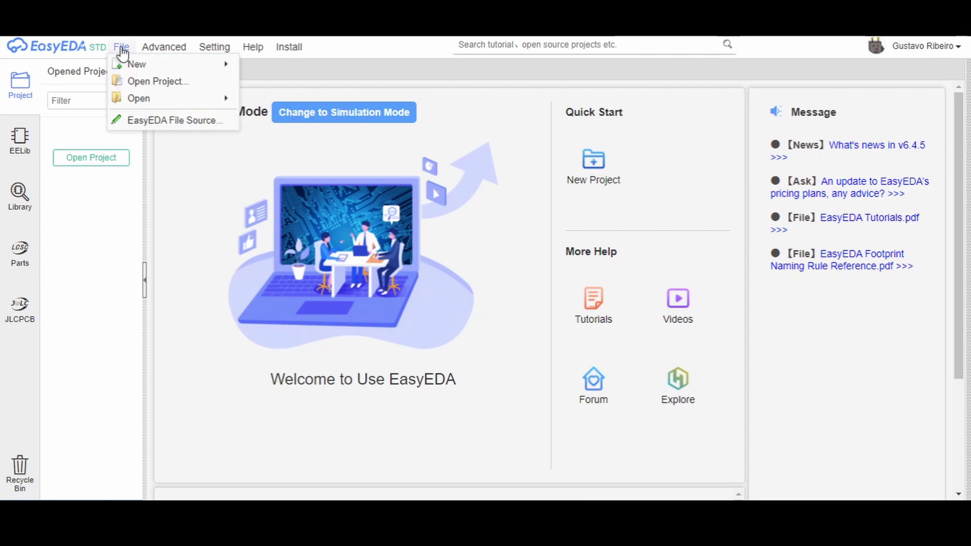
mouse_move(162, 68)
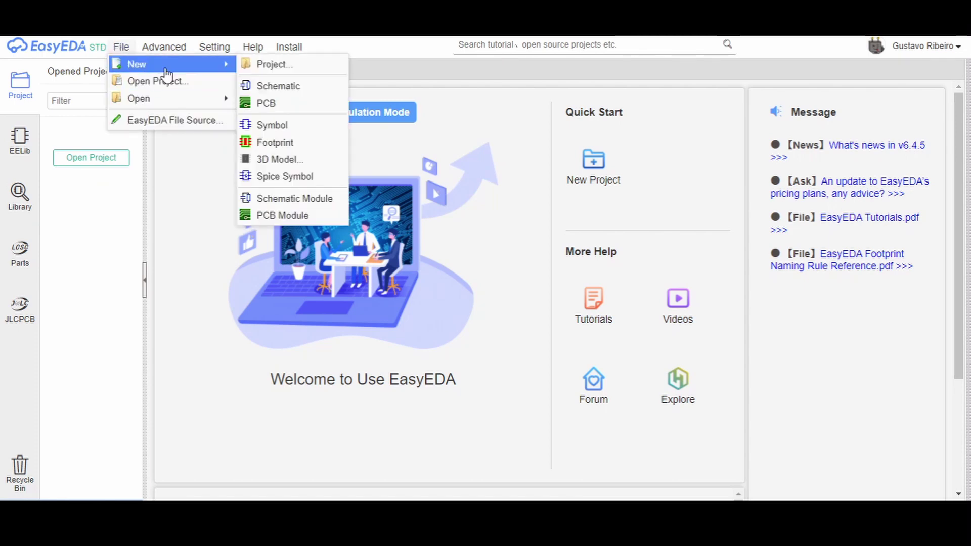
click(270, 65)
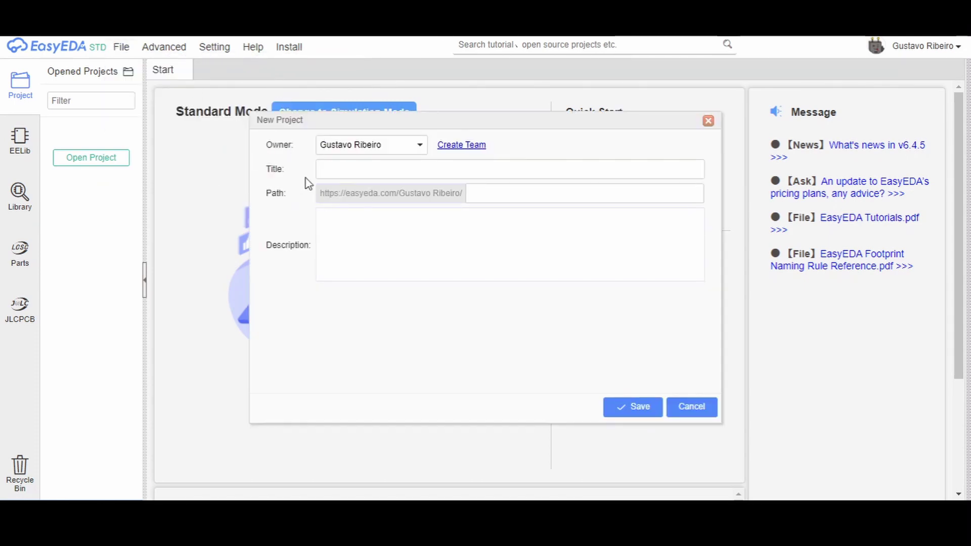
click(345, 171)
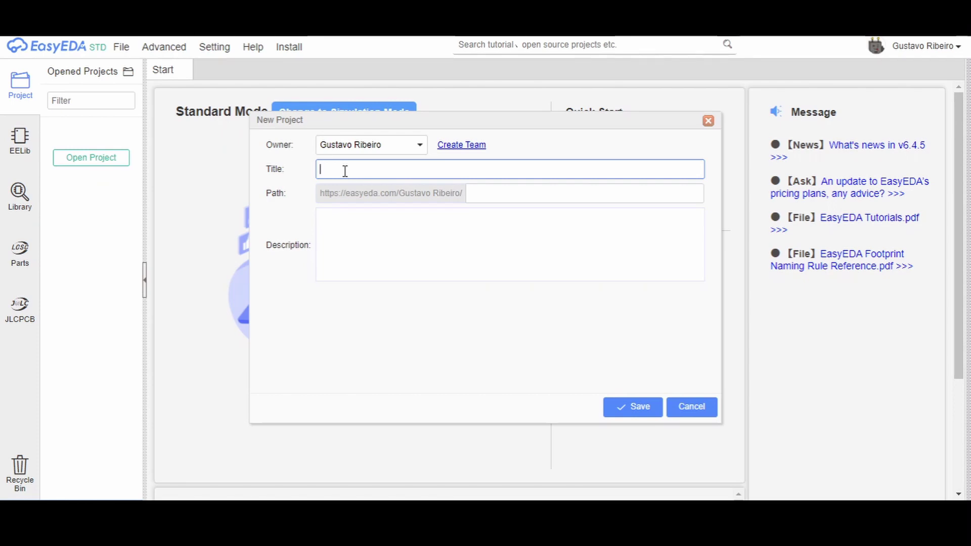
text(placa rocco)
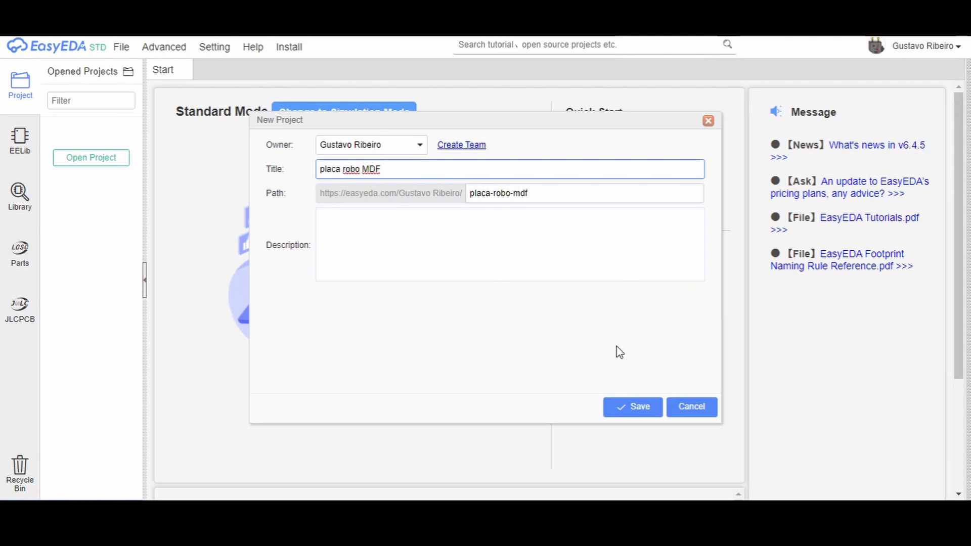
click(645, 413)
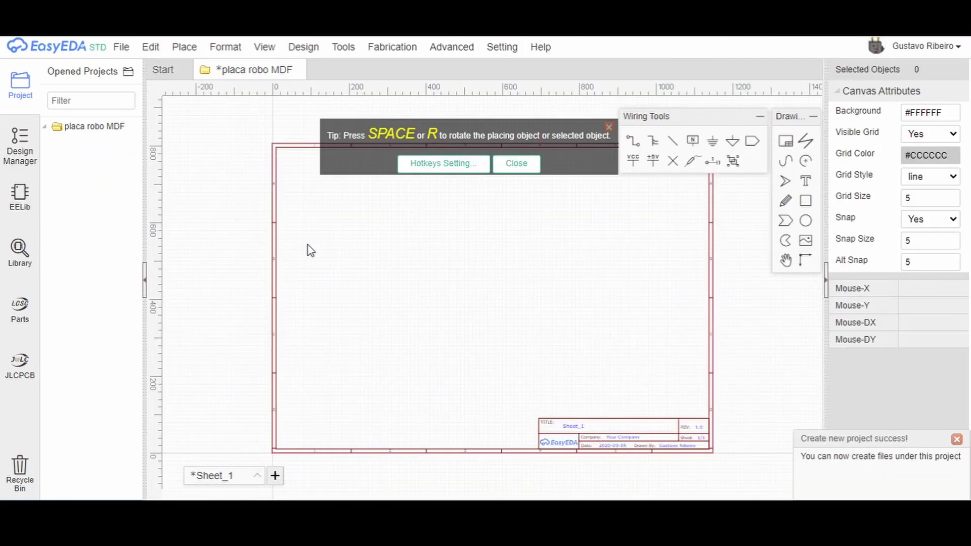
click(609, 128)
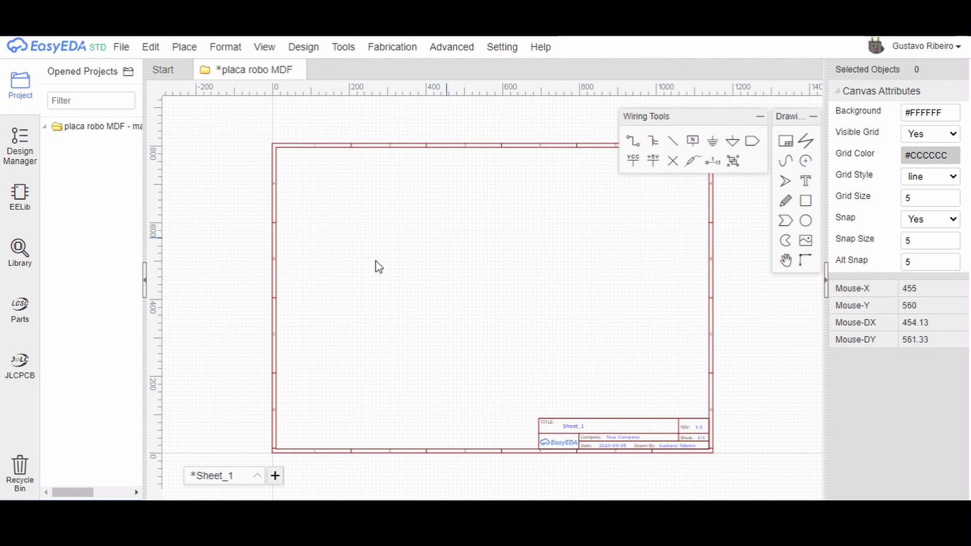
Search the component library for "arduino" symbols
click(27, 263)
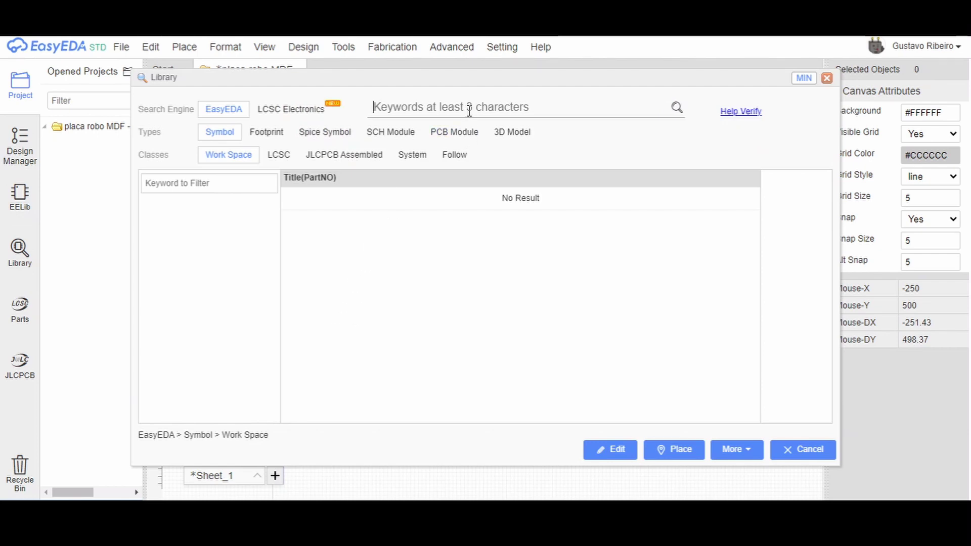
text(arduino pro m)
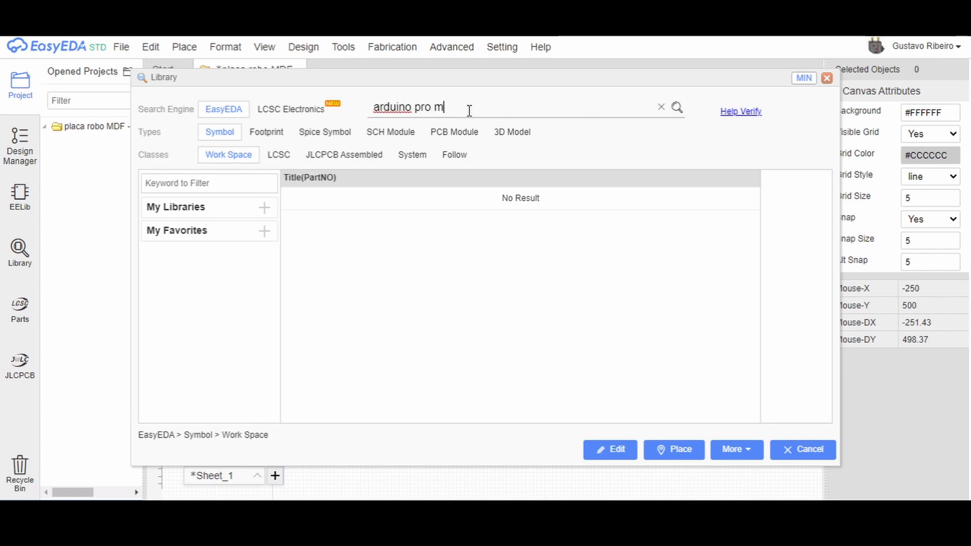
key(BackSpace)
key(BackSpace)
key(BackSpace)
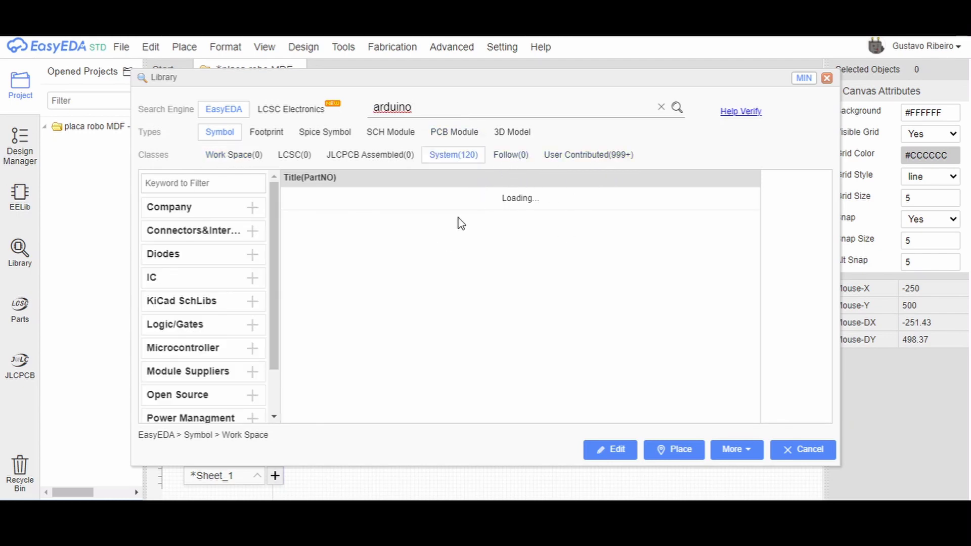
Examine the Arduino symbols in the System results, previewing the plain ARDUINO variants, ARDUINO2009_21.4, the LilyPad logo and MEGAARDUINO_20
click(353, 197)
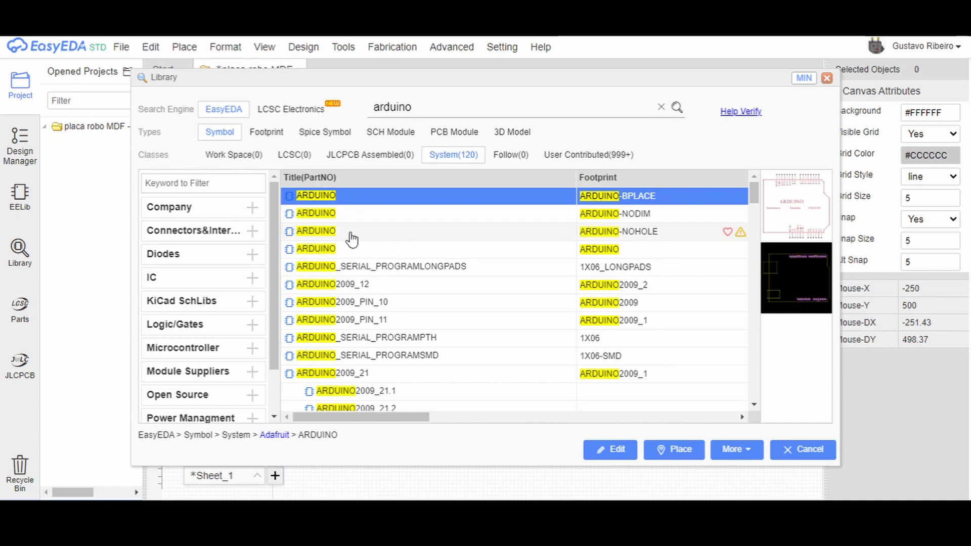
click(326, 214)
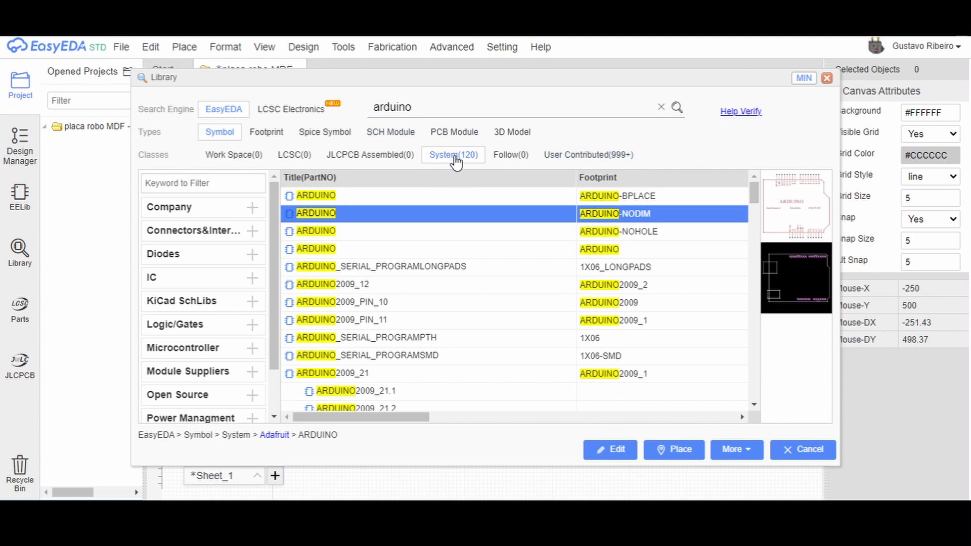
click(341, 231)
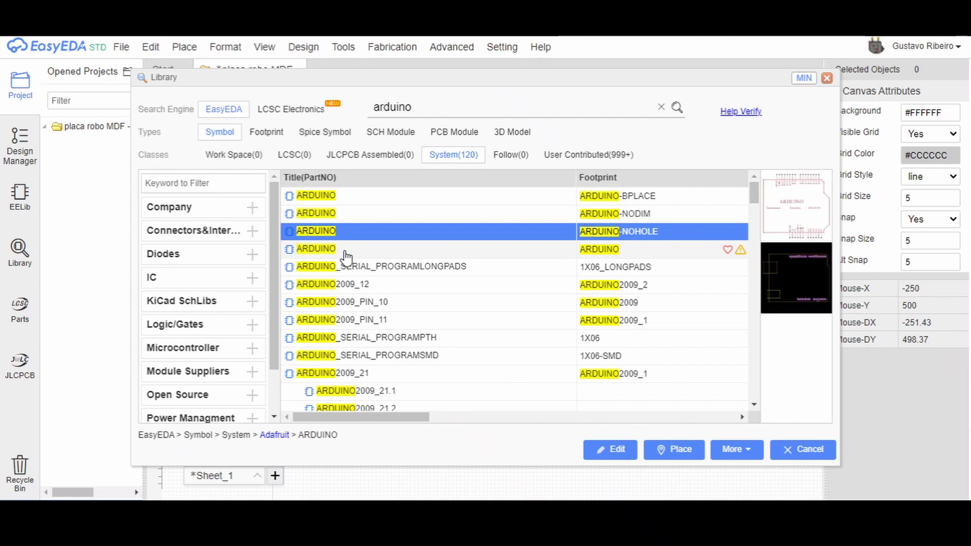
click(345, 250)
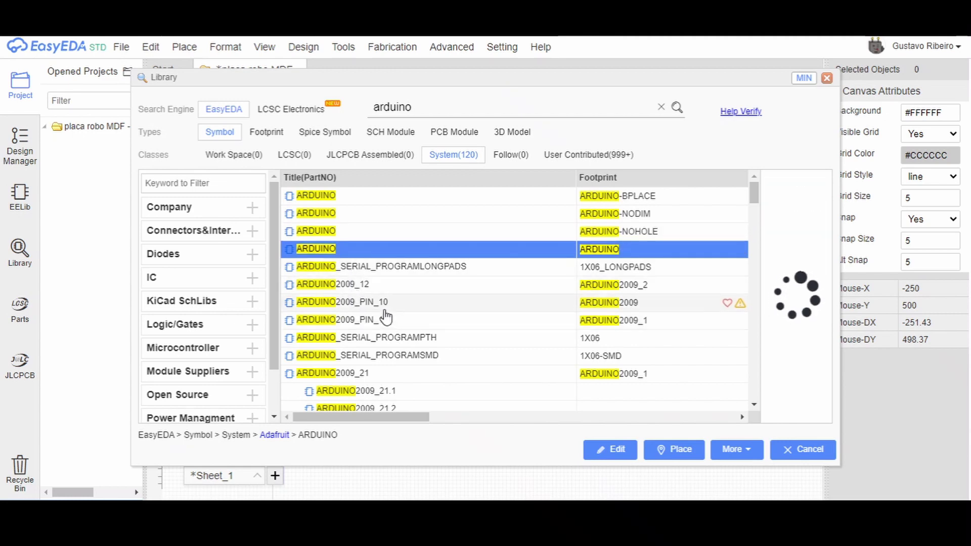
scroll(375, 317, down, 2)
scroll(376, 317, down, 4)
click(366, 232)
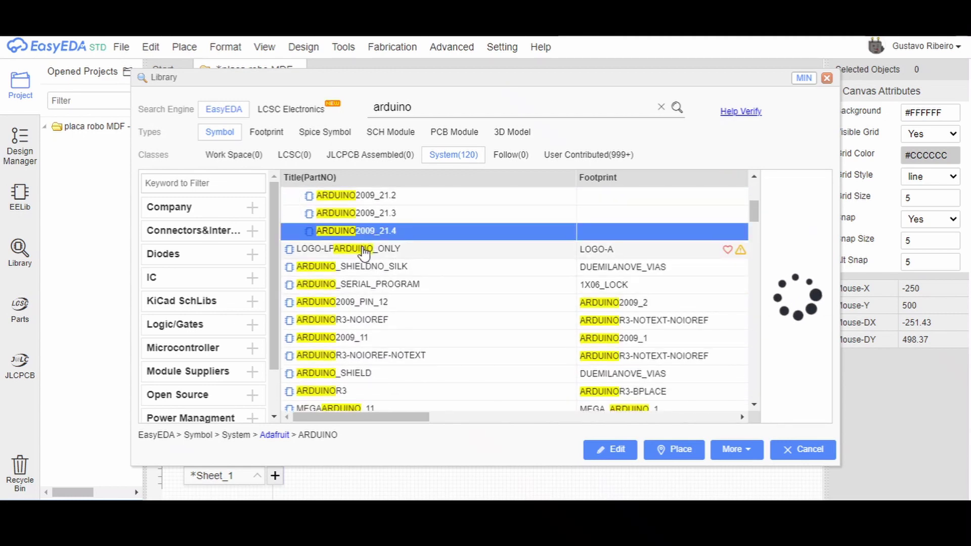
click(362, 250)
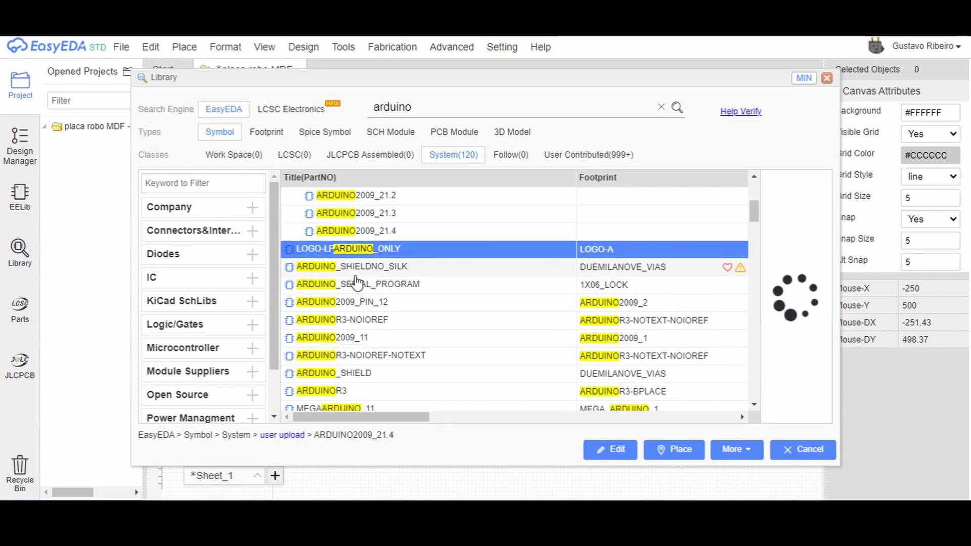
scroll(359, 277, down, 6)
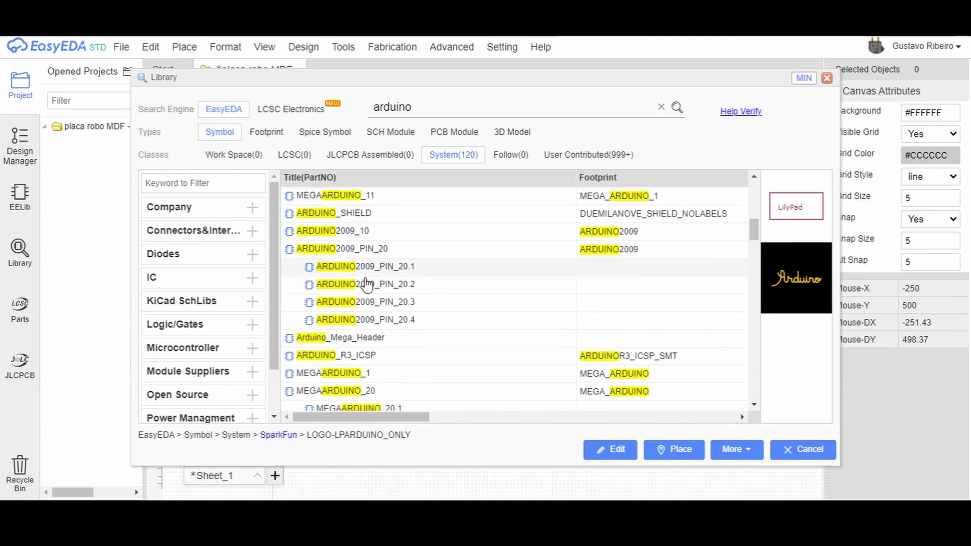
scroll(375, 296, down, 4)
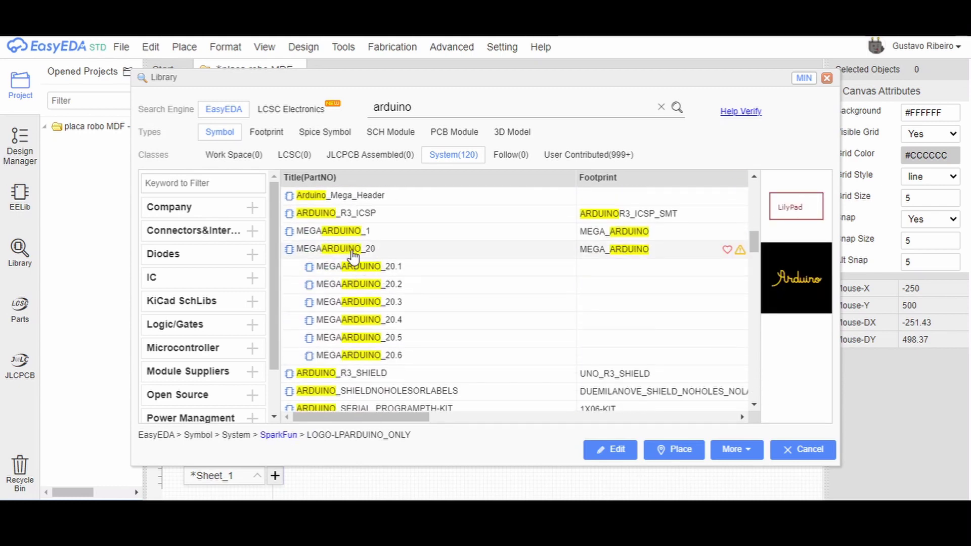
click(364, 249)
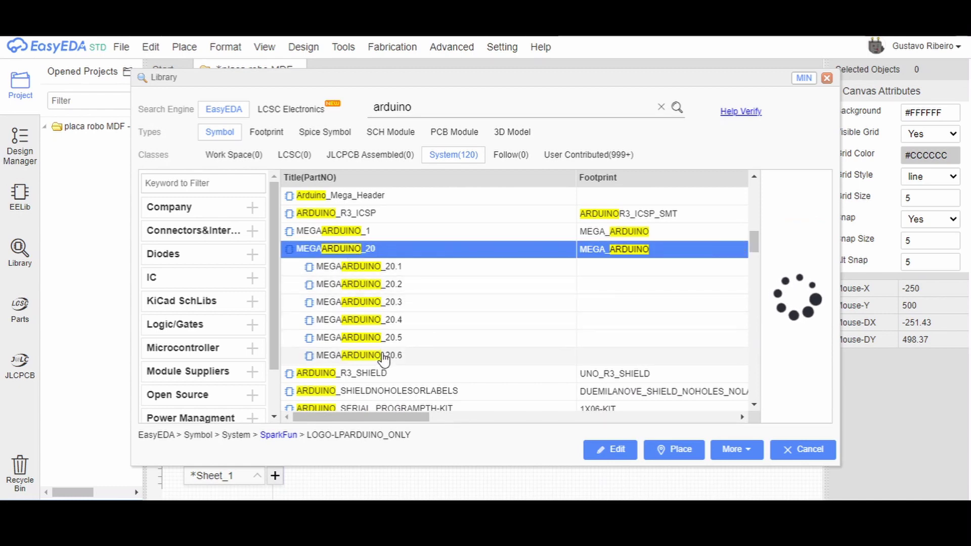
Place one ARDUINO_PRO_MINI symbol from the System results in the upper middle of the schematic sheet
scroll(393, 324, down, 2)
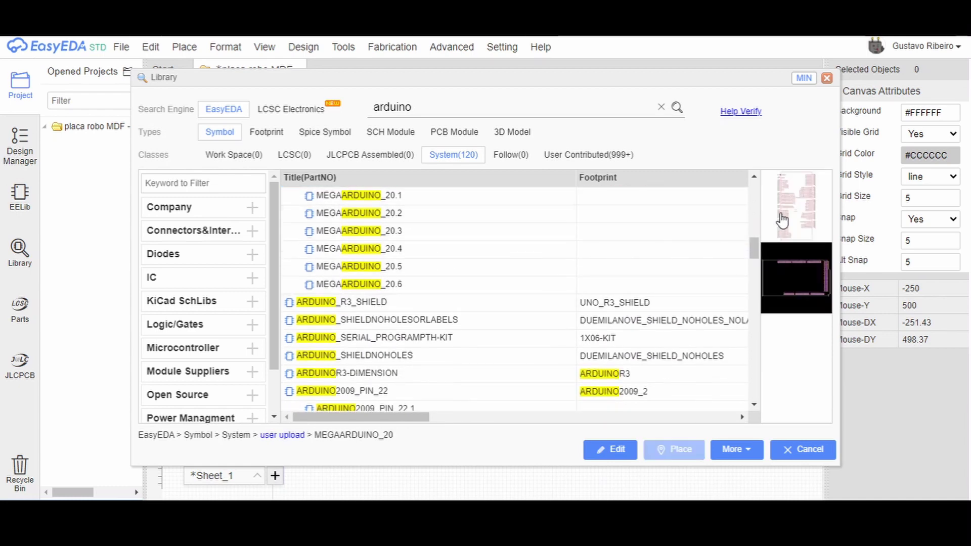
scroll(370, 304, down, 5)
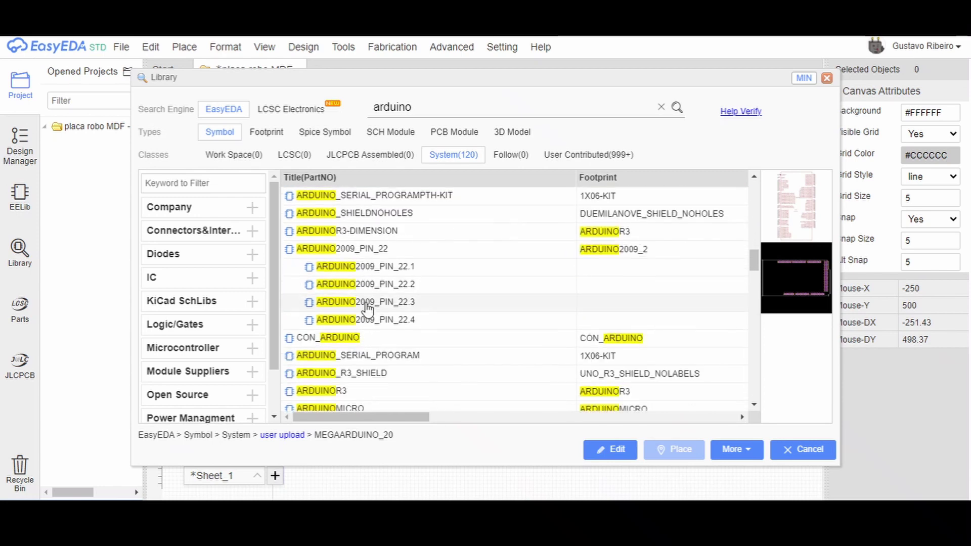
scroll(369, 300, down, 3)
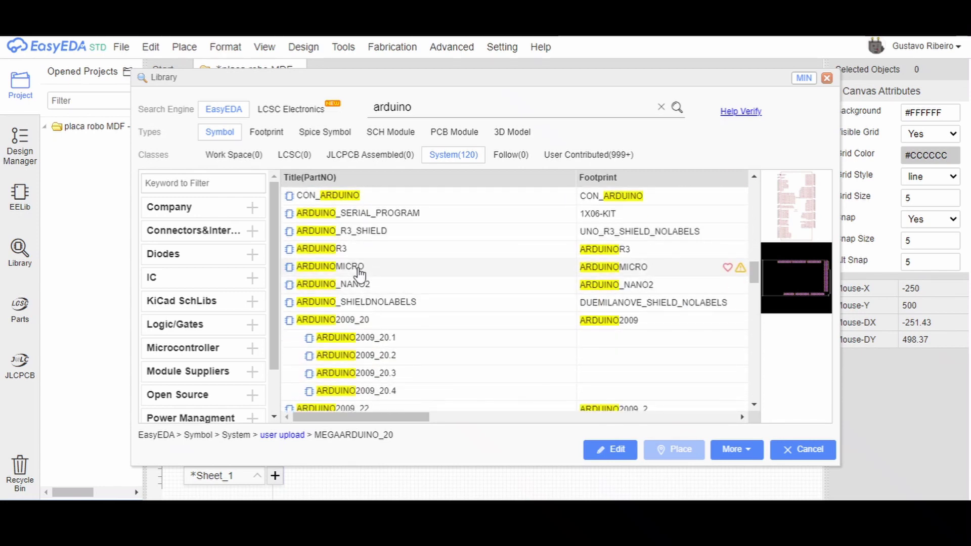
scroll(374, 273, down, 2)
scroll(457, 316, down, 2)
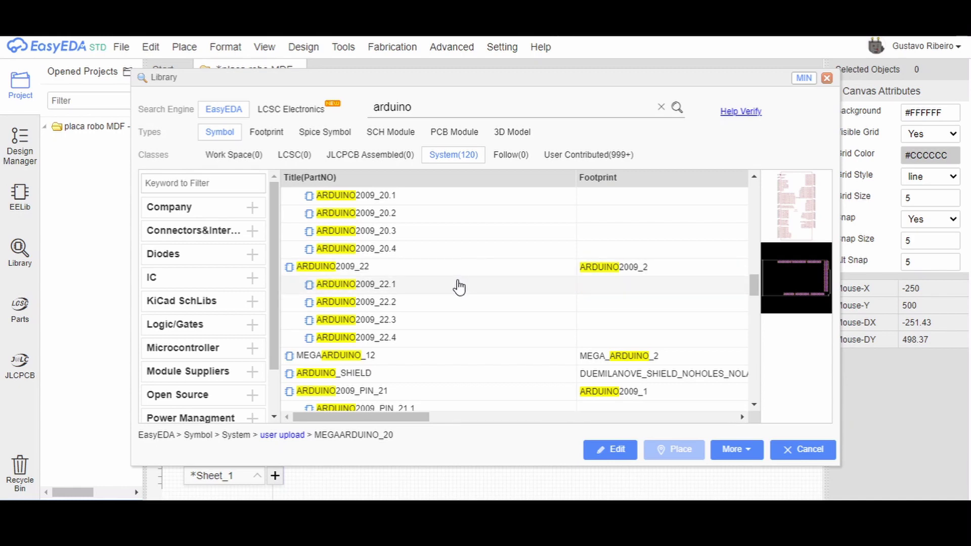
scroll(458, 283, down, 2)
scroll(398, 317, down, 3)
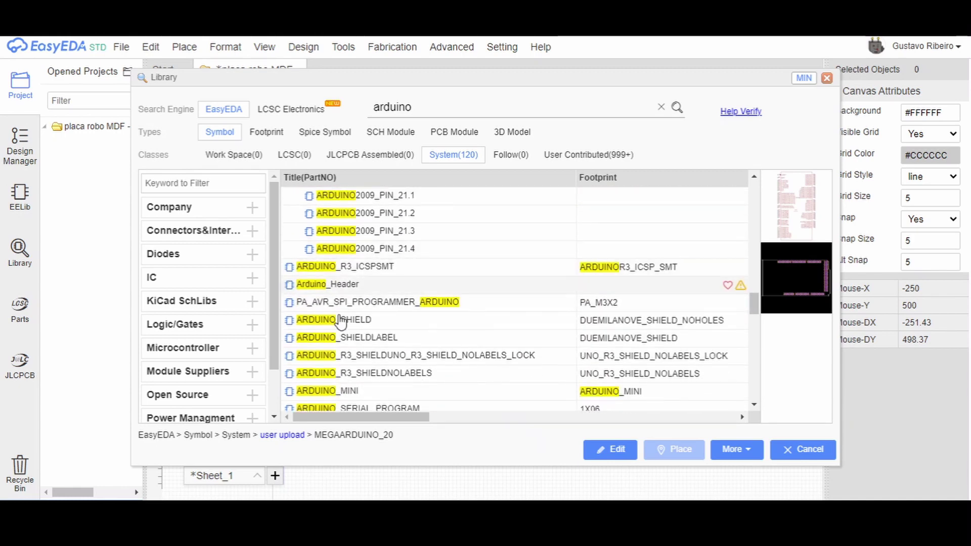
scroll(379, 310, down, 4)
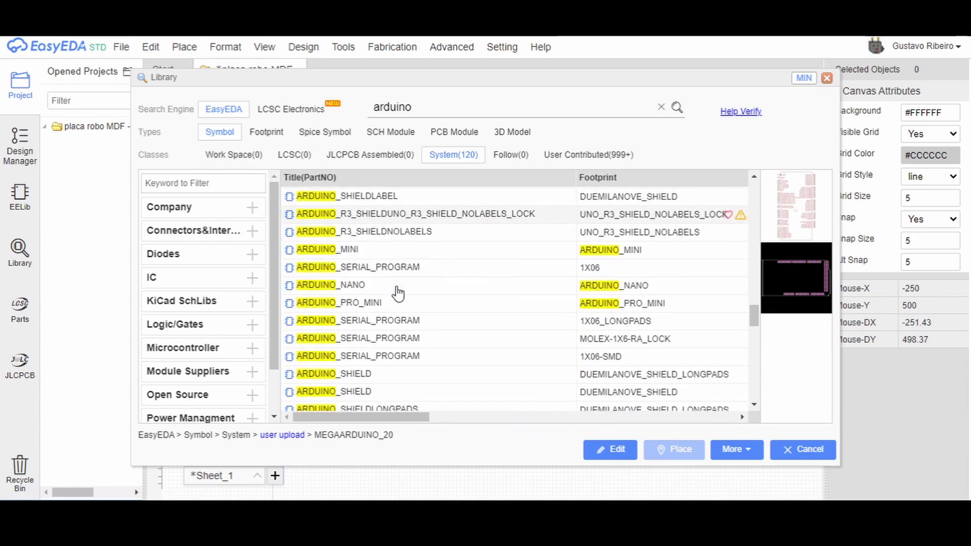
click(378, 307)
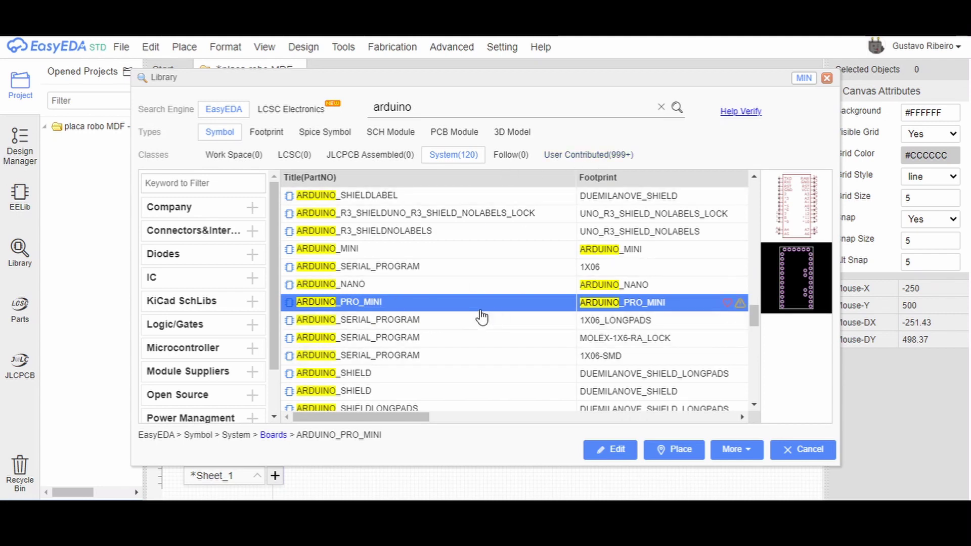
click(673, 451)
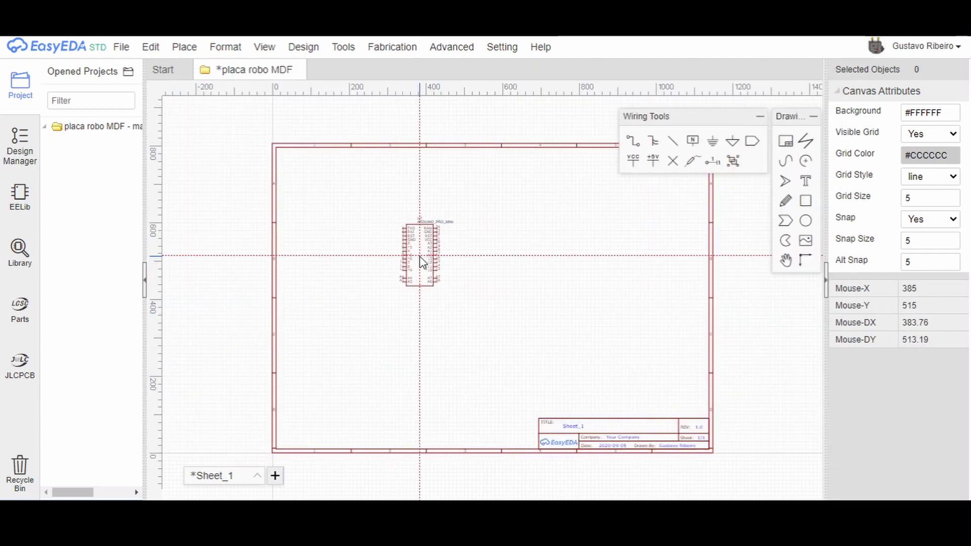
click(444, 238)
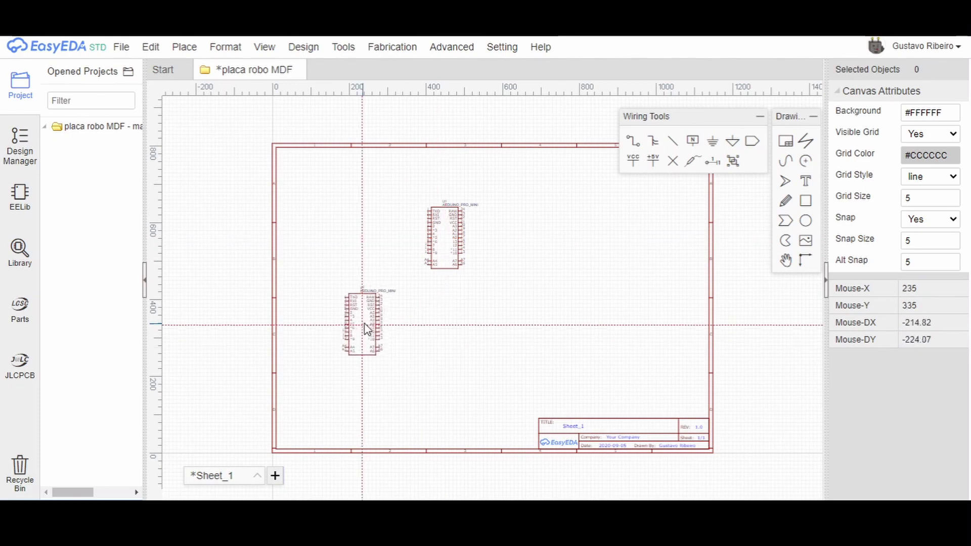
key(Escape)
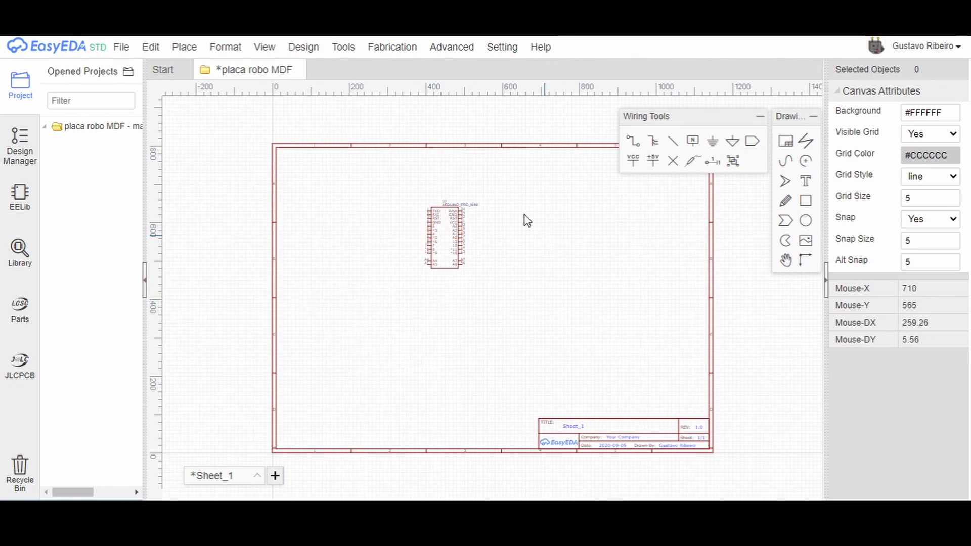
scroll(453, 240, up, 4)
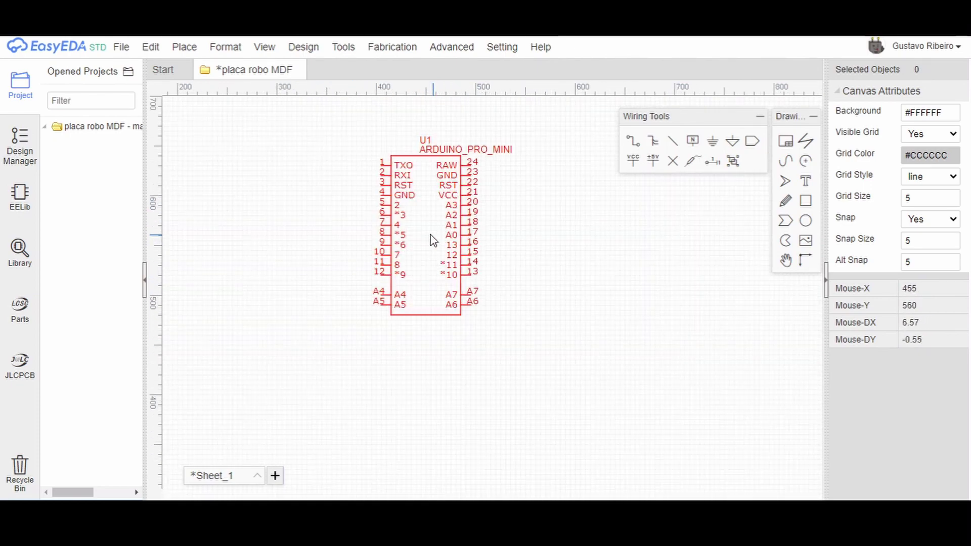
scroll(404, 223, down, 2)
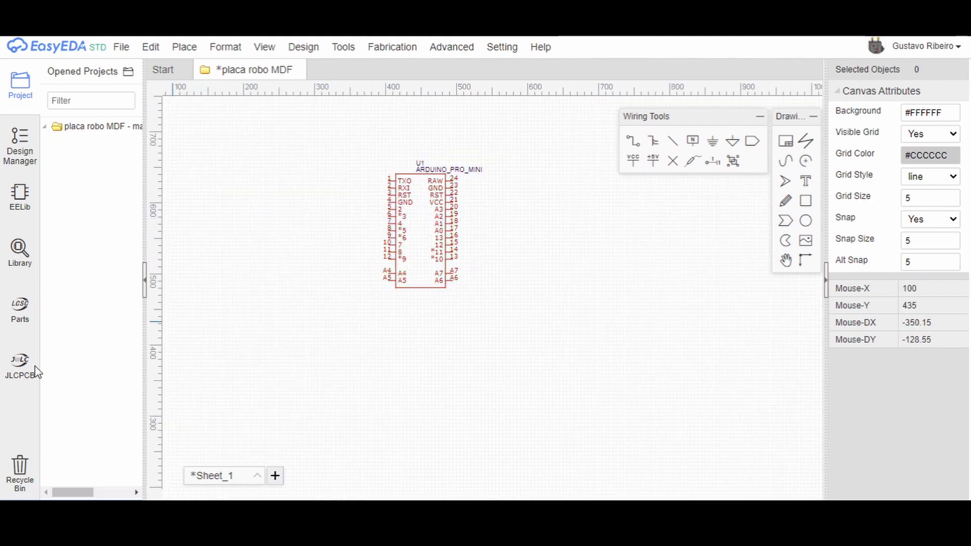
Search the component library for "L9110" symbols
click(28, 259)
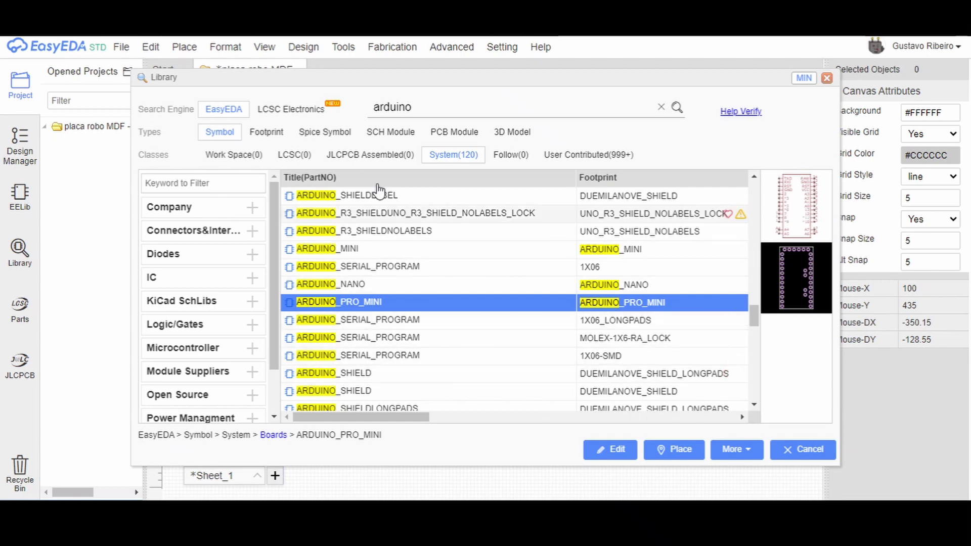
double_click(387, 105)
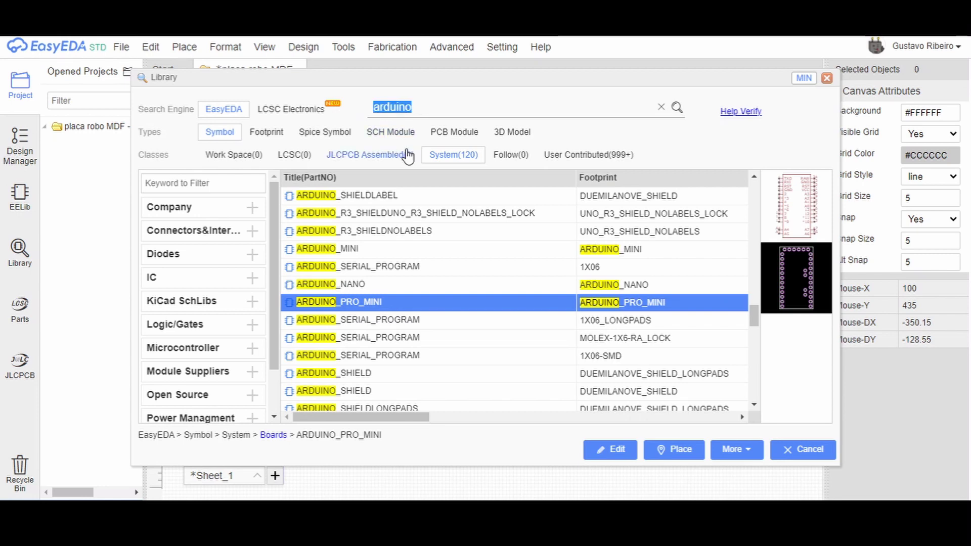
key(BackSpace)
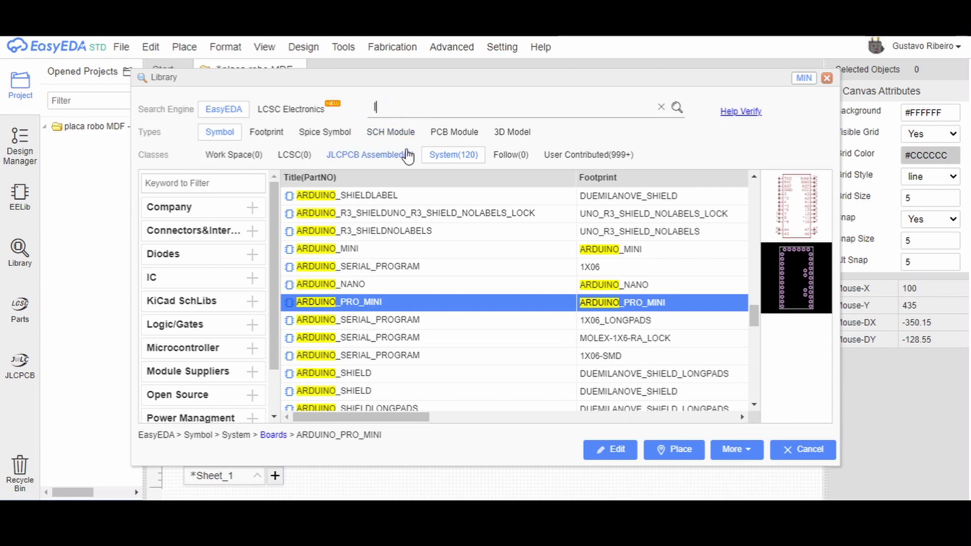
text(L9)
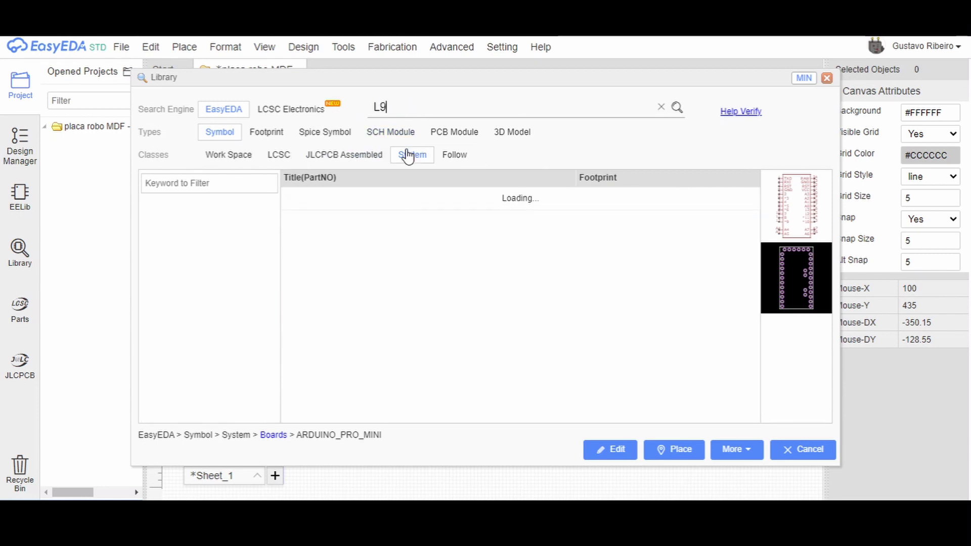
text(110)
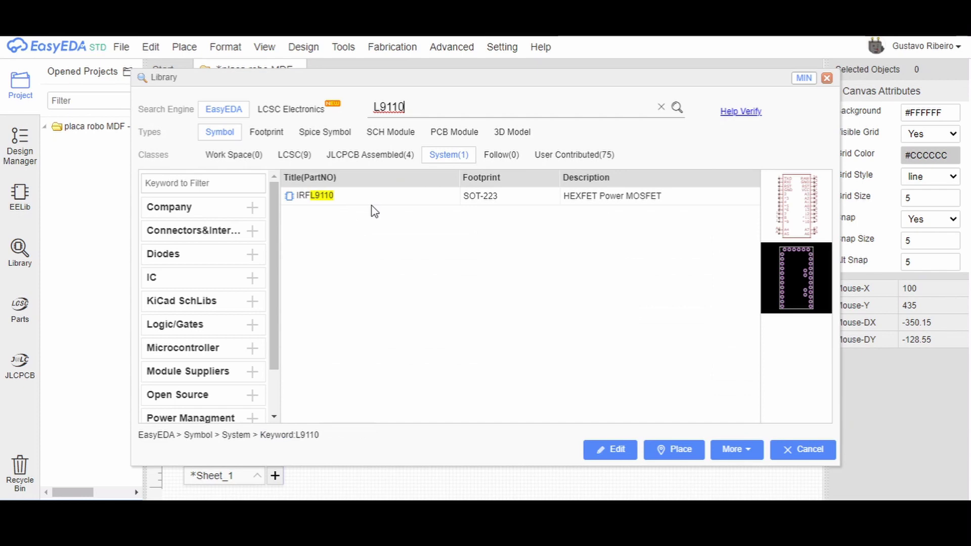
Examine the L9110 symbols in the System, JLCPCB Assembled and LCSC results, previewing IRFL9110, the BL9110-330 parts and the L9110S variants
click(342, 200)
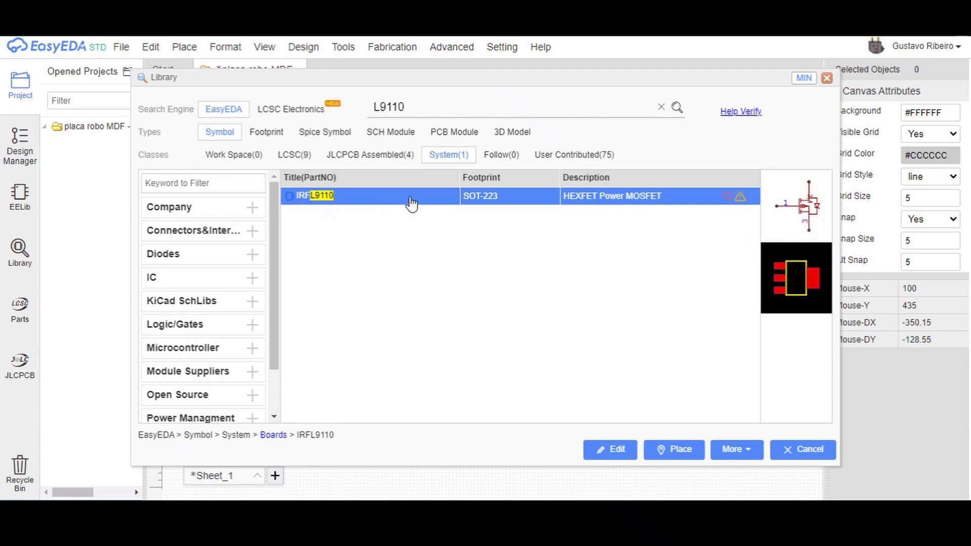
click(571, 156)
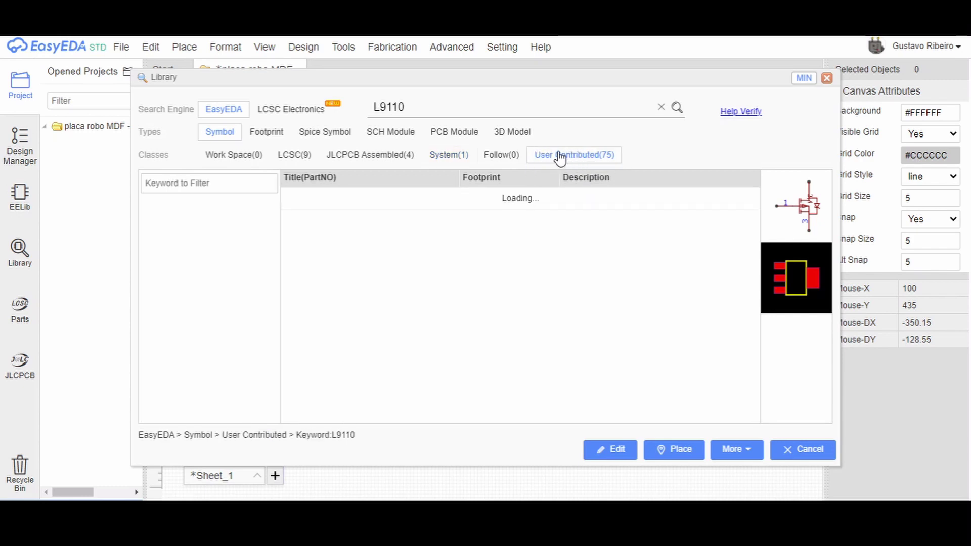
click(368, 156)
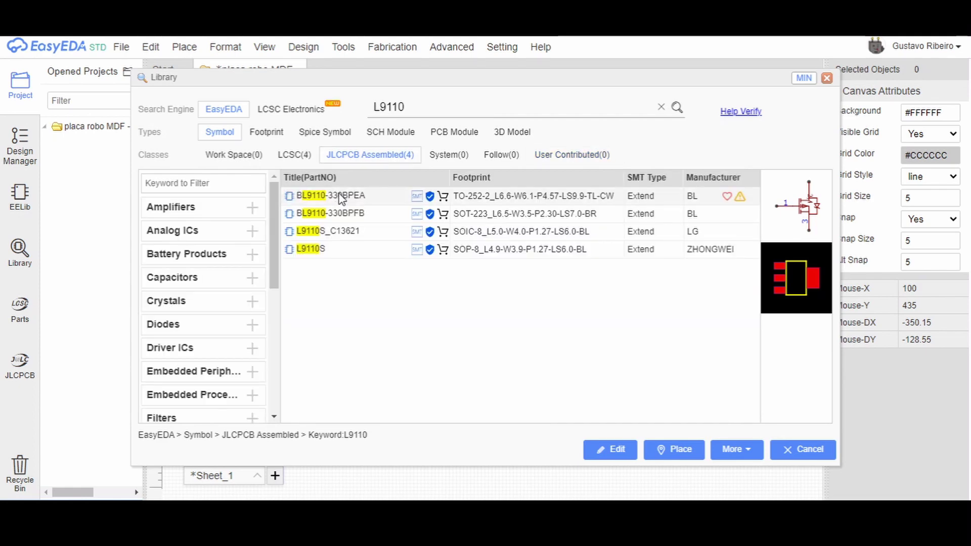
click(341, 198)
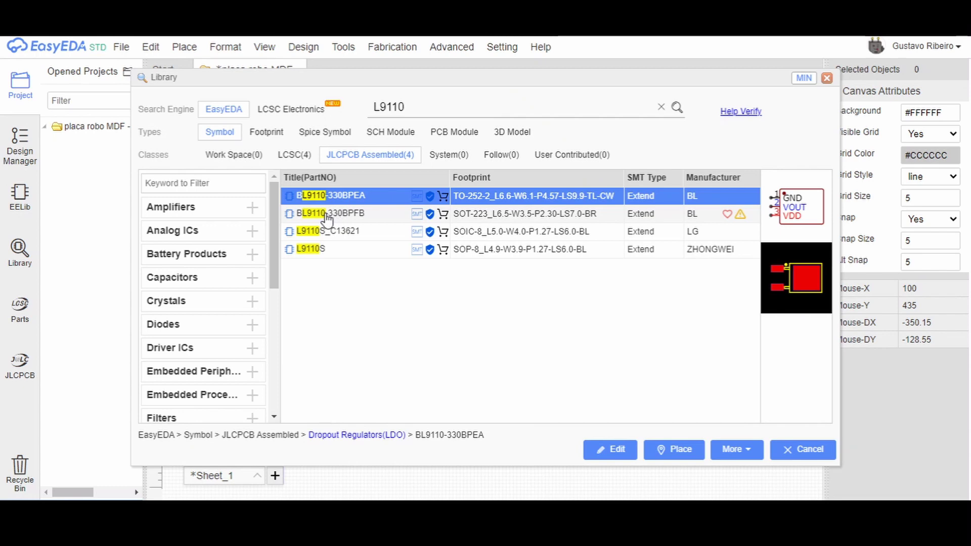
click(326, 216)
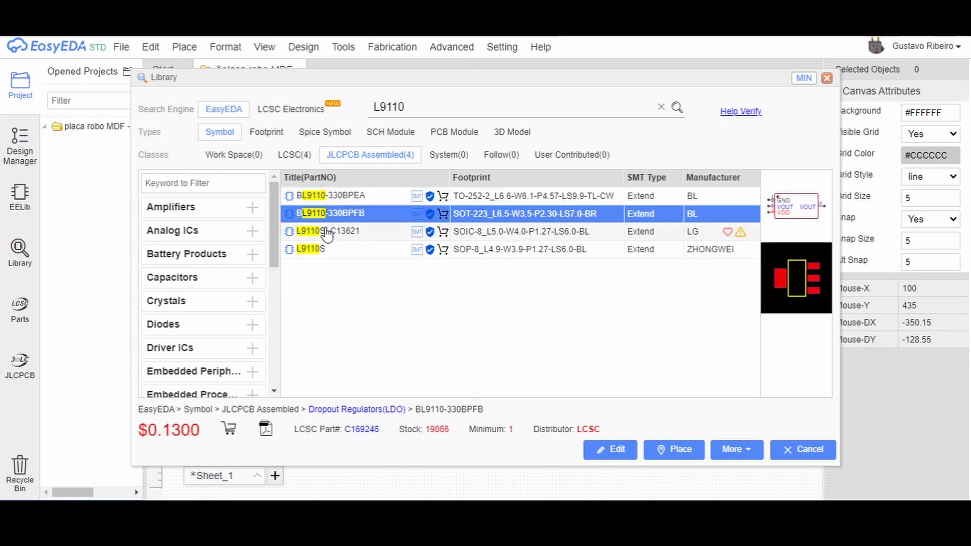
click(327, 232)
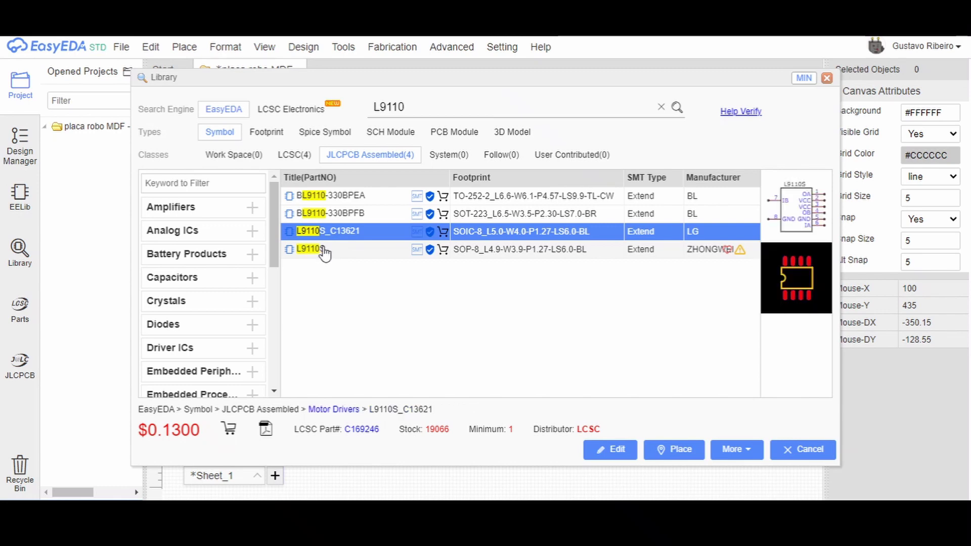
click(322, 251)
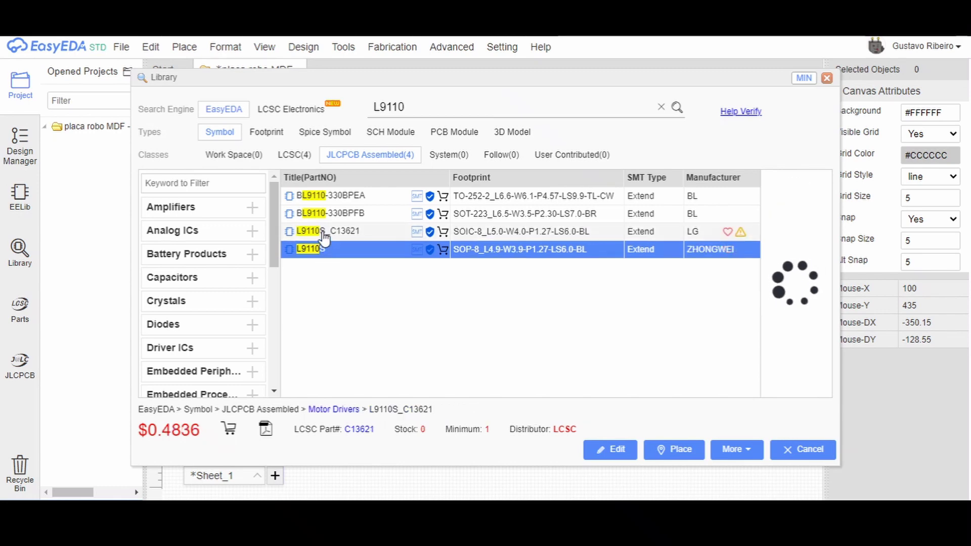
click(323, 232)
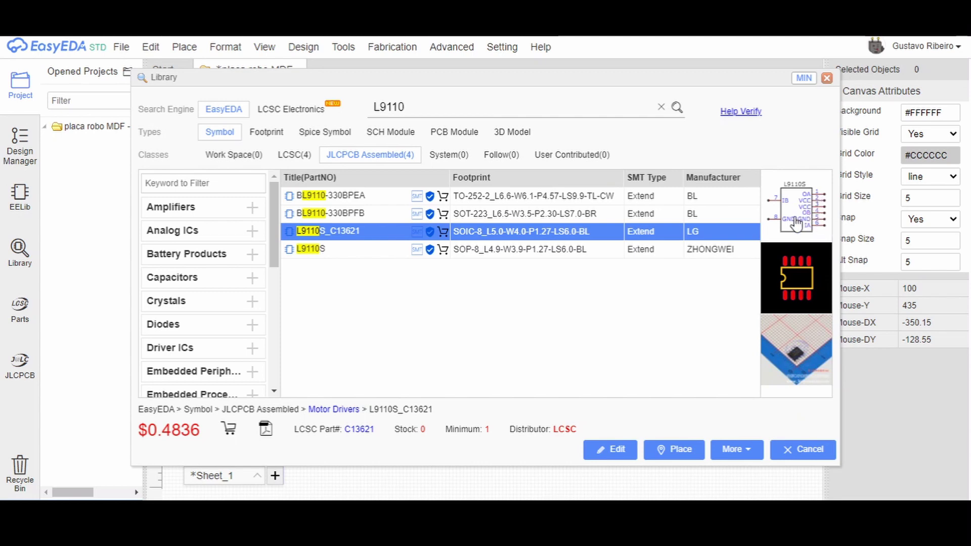
click(323, 250)
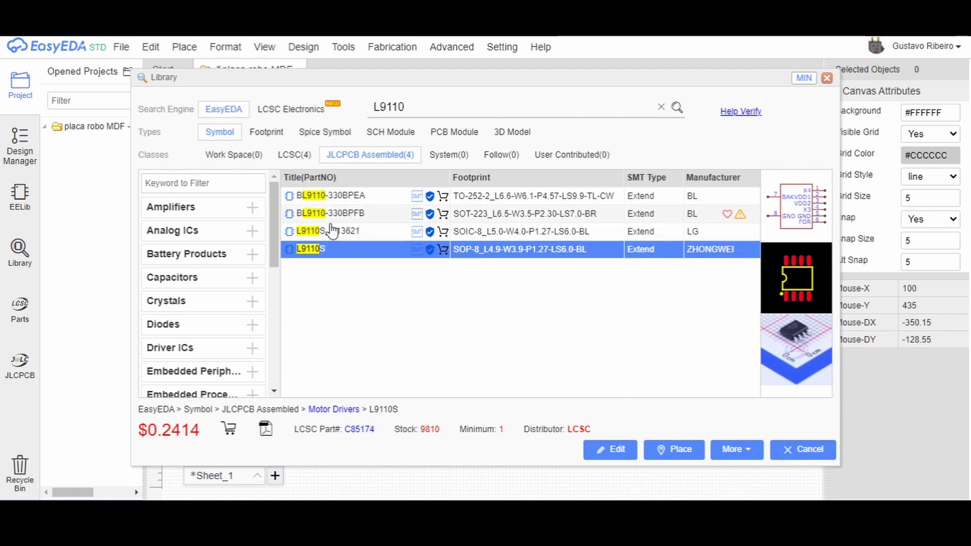
click(294, 155)
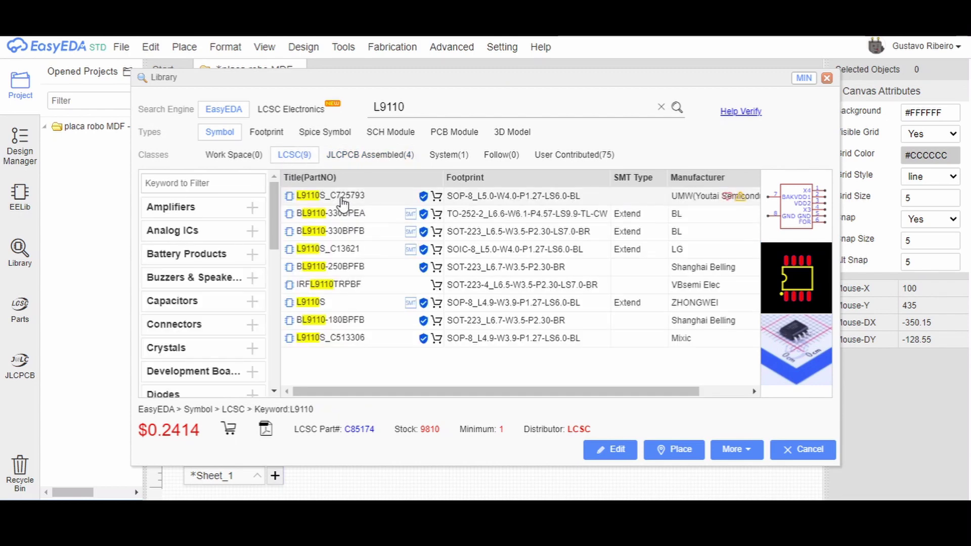
click(340, 198)
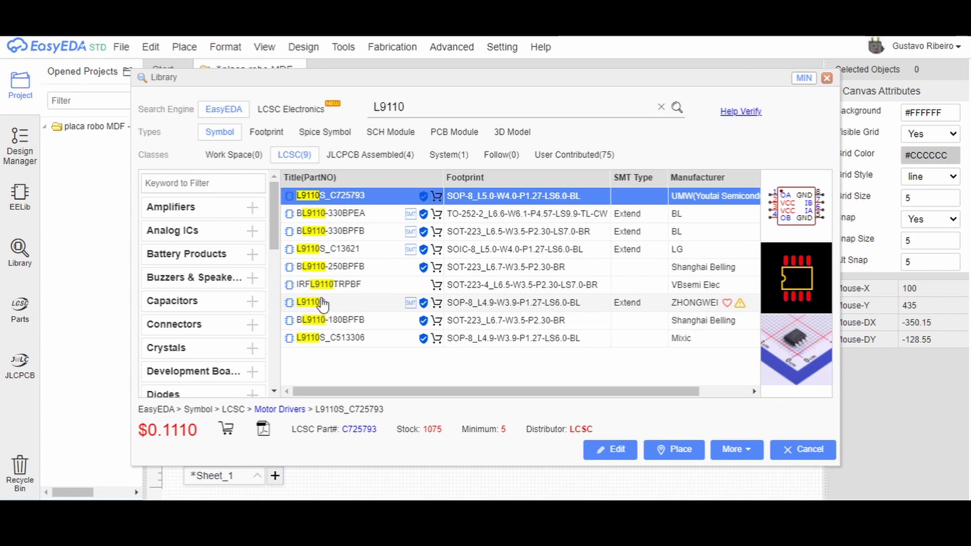
click(322, 304)
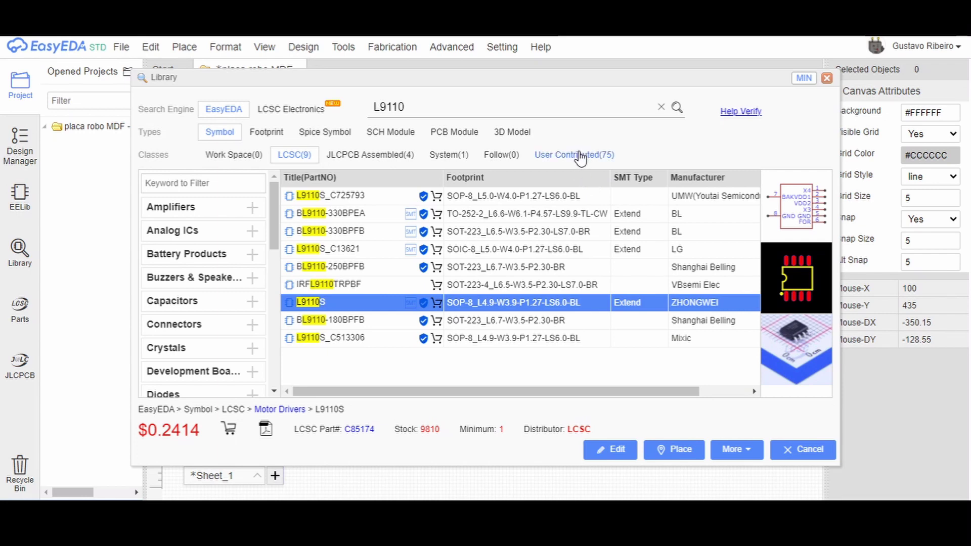
Examine the User Contributed results, previewing the L9110 entries, the L9110S entries including the L9110S-MODULE footprint, and L9110S_2_jso
click(581, 155)
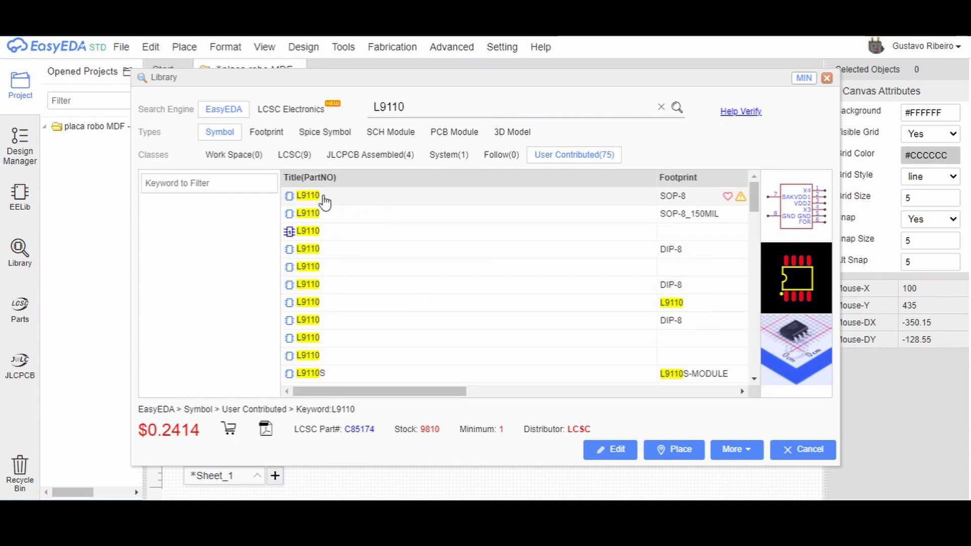
click(324, 200)
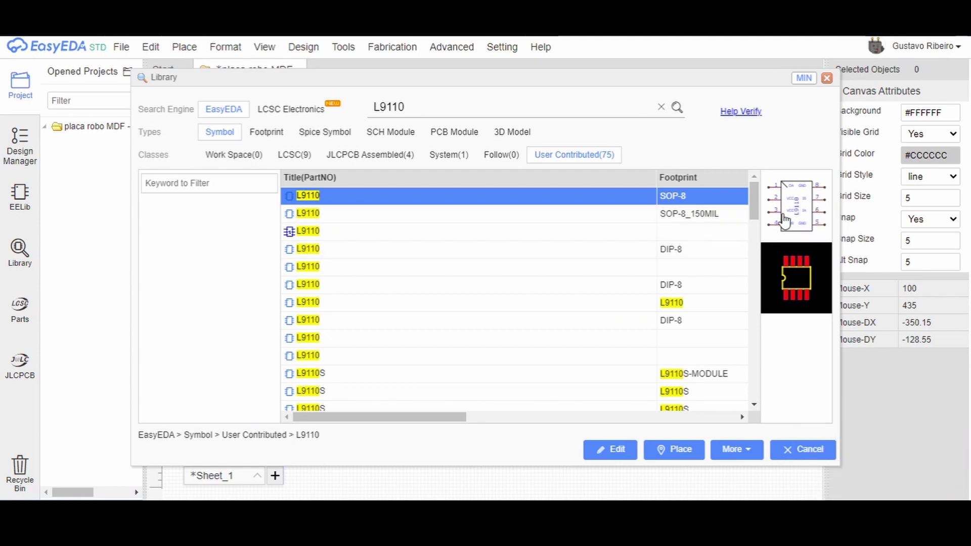
click(335, 214)
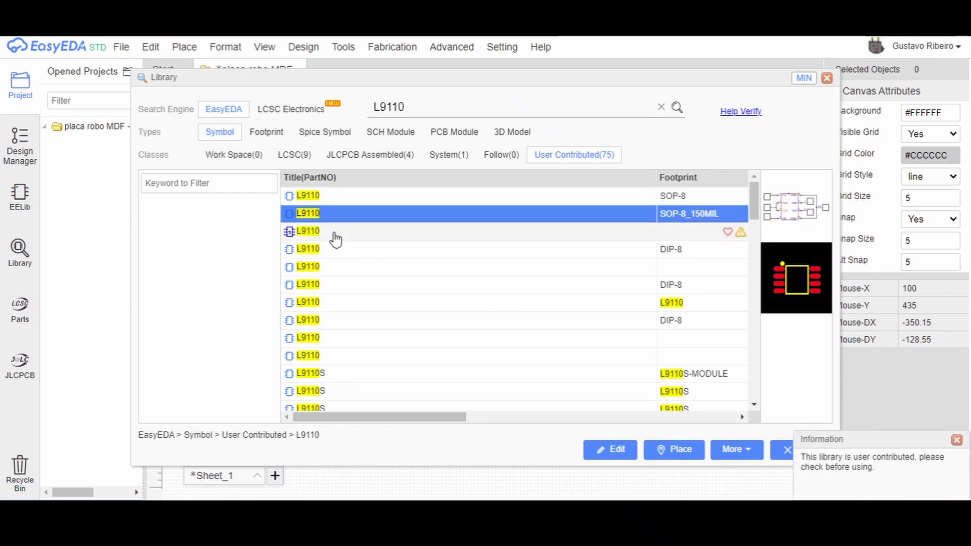
click(334, 232)
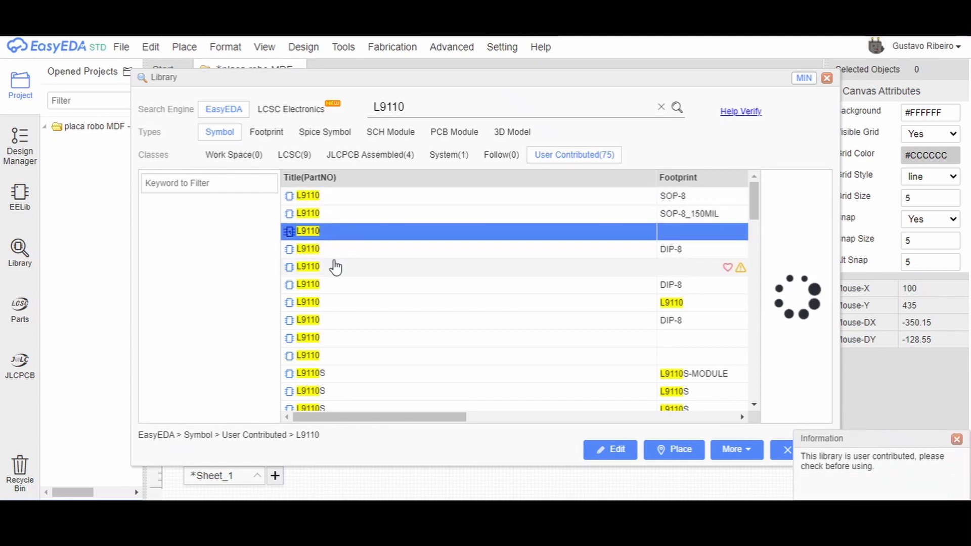
click(326, 253)
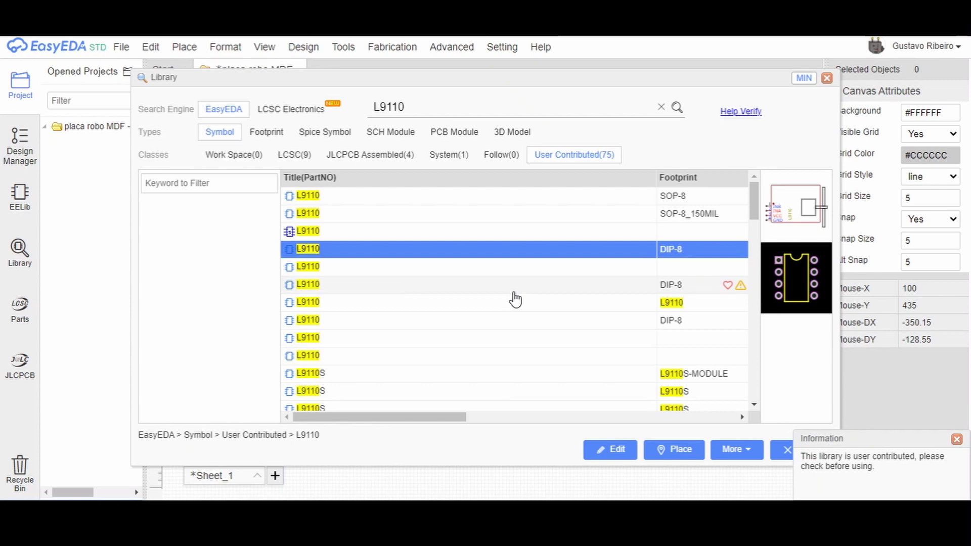
key(Down)
key(Down)
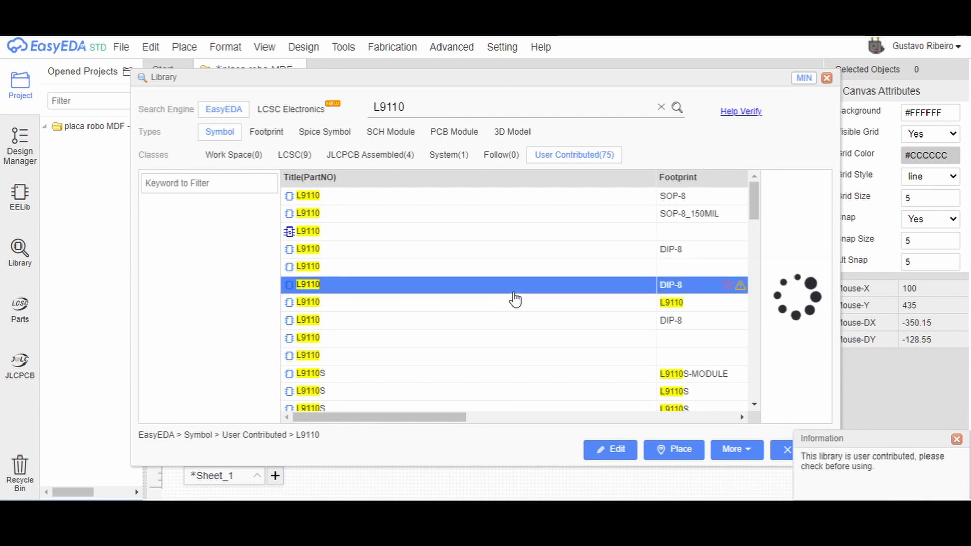
key(Down)
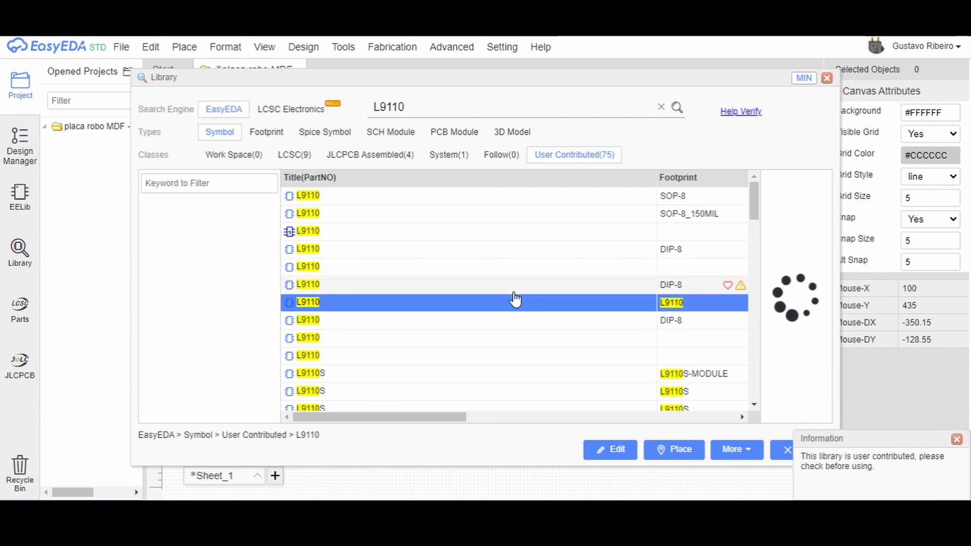
key(Down)
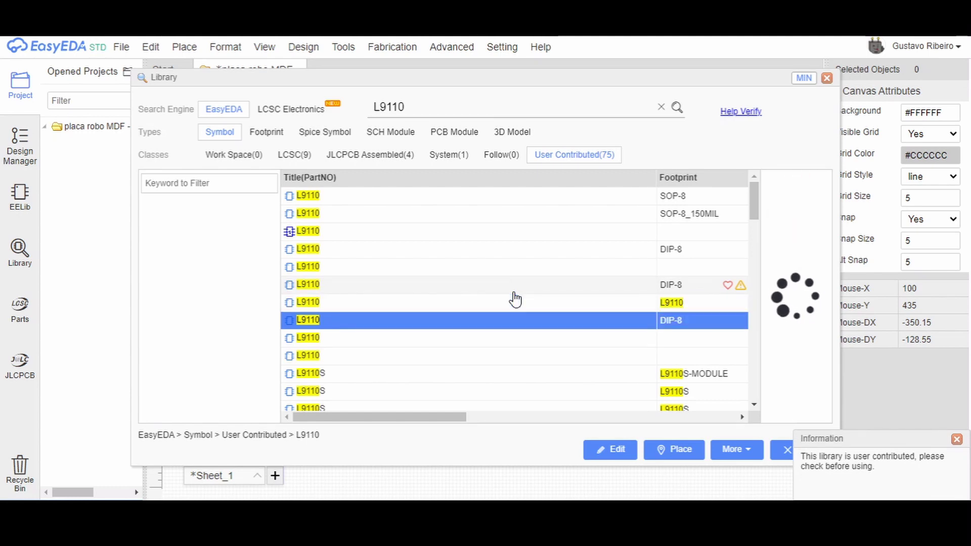
key(Down)
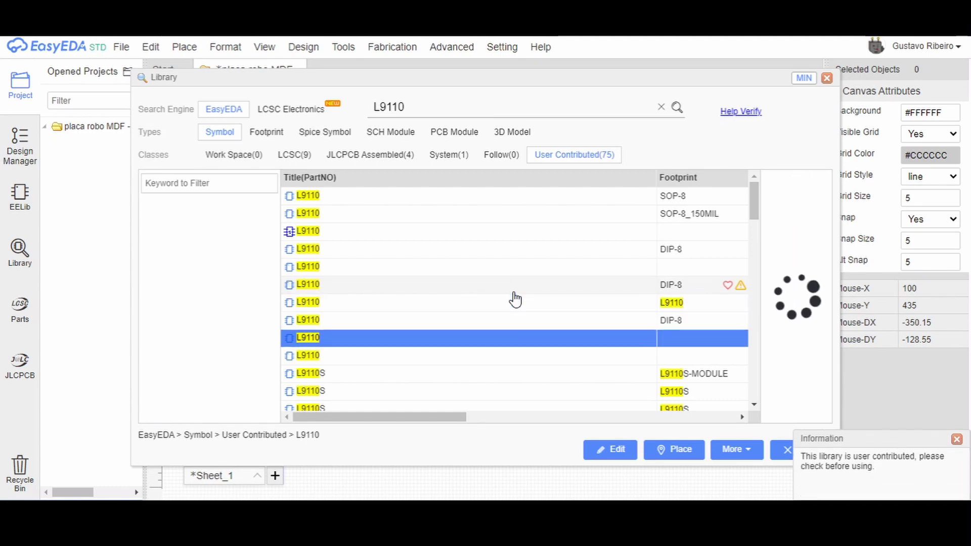
key(Down)
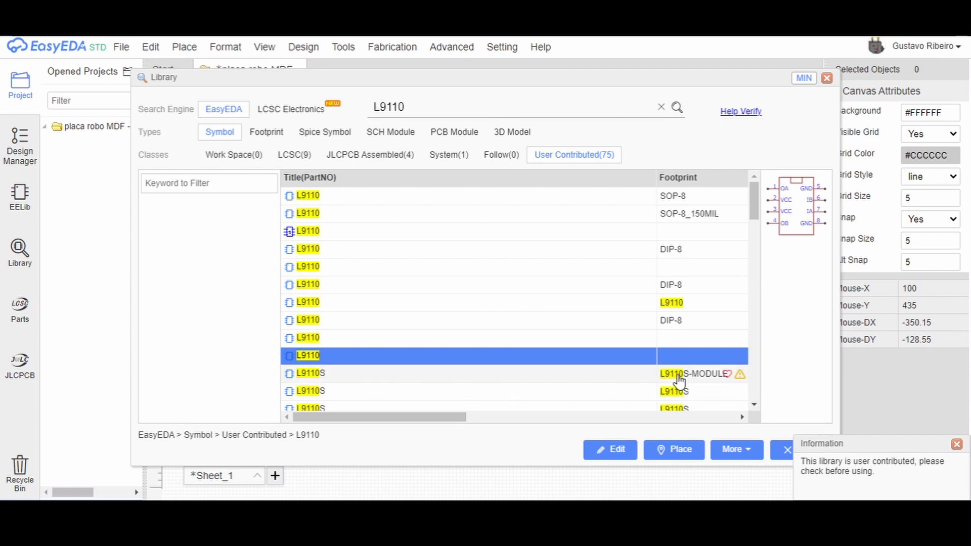
click(572, 379)
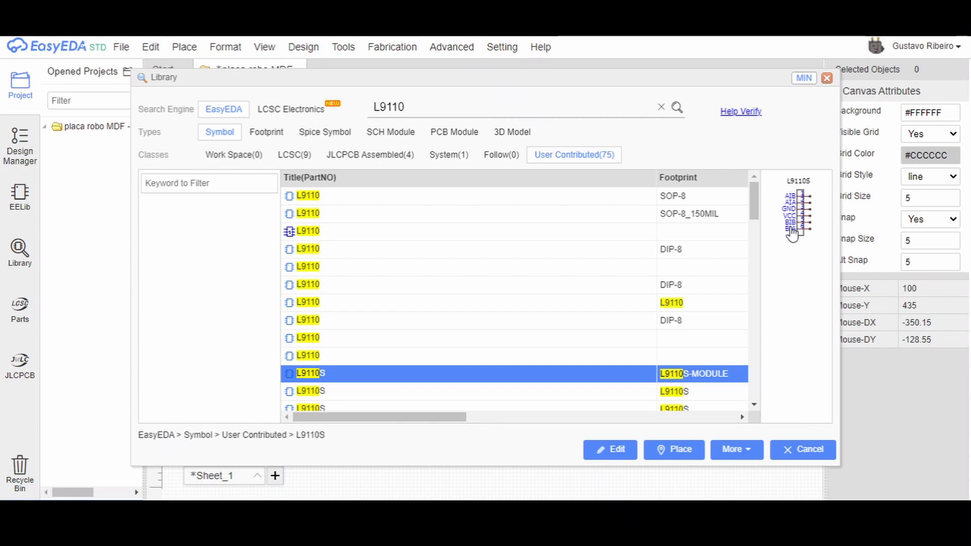
click(436, 399)
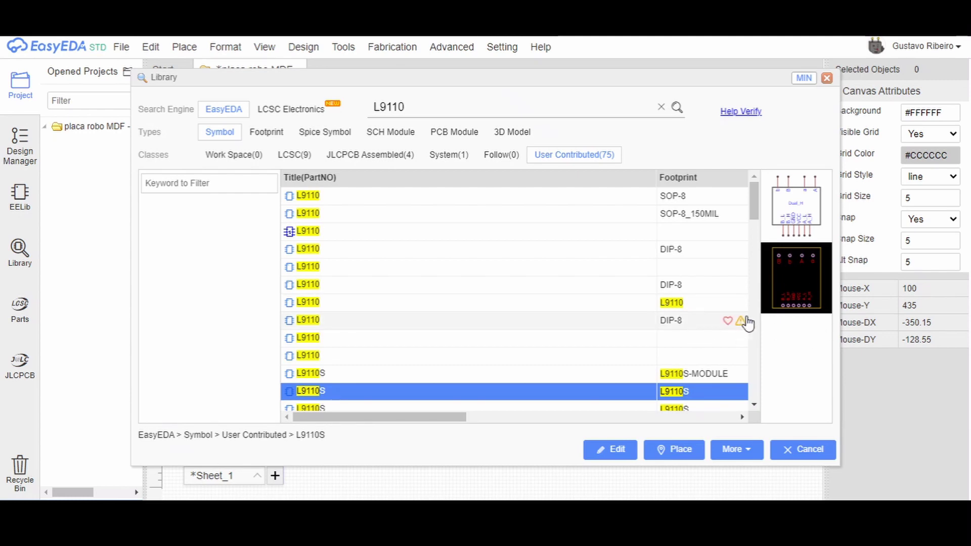
scroll(647, 328, down, 2)
click(630, 341)
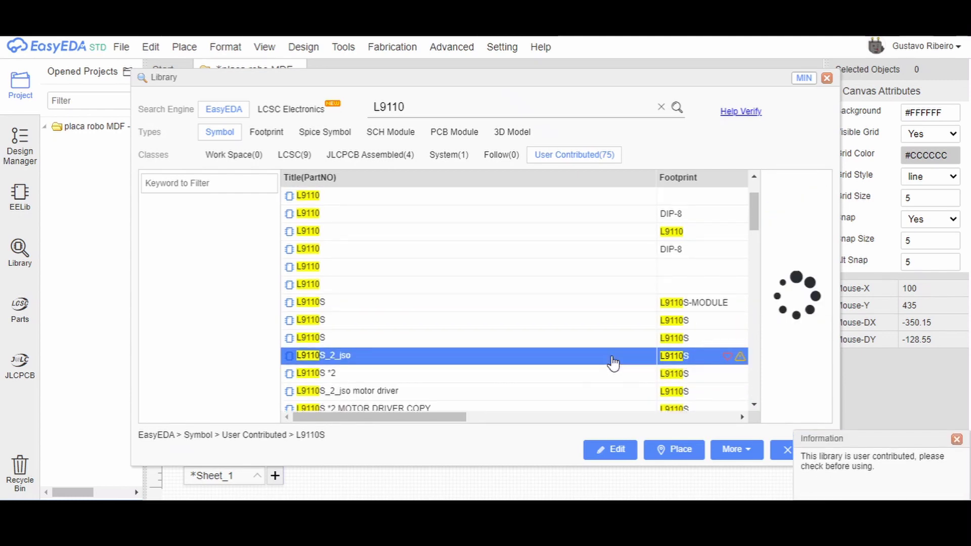
click(613, 362)
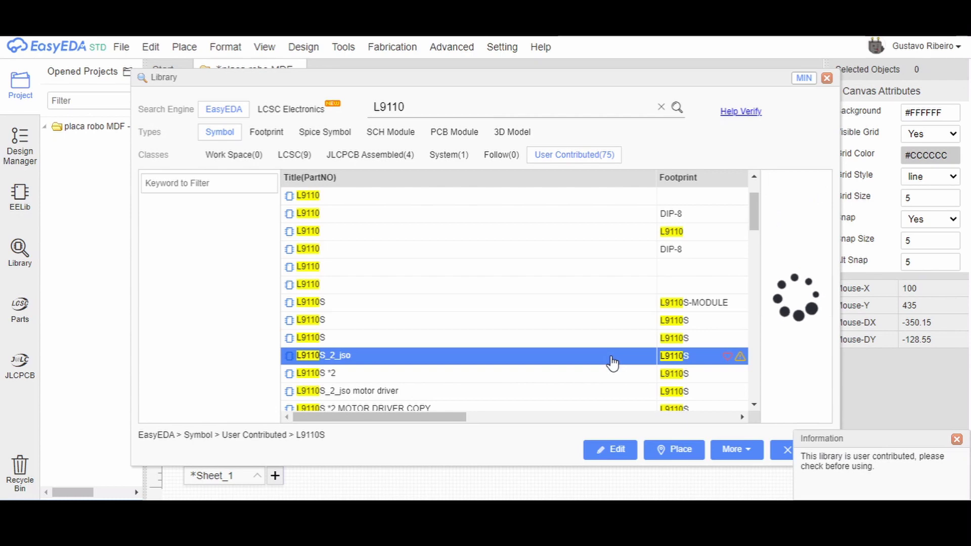
Place one User Contributed L9110S dual H-bridge symbol with the L9110S footprint to the left of the ARDUINO_PRO_MINI
click(603, 323)
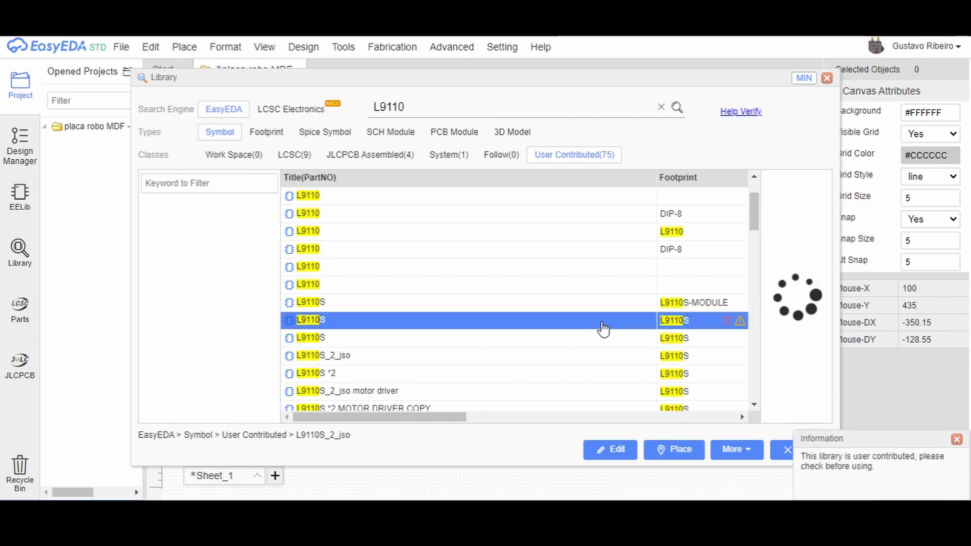
click(677, 450)
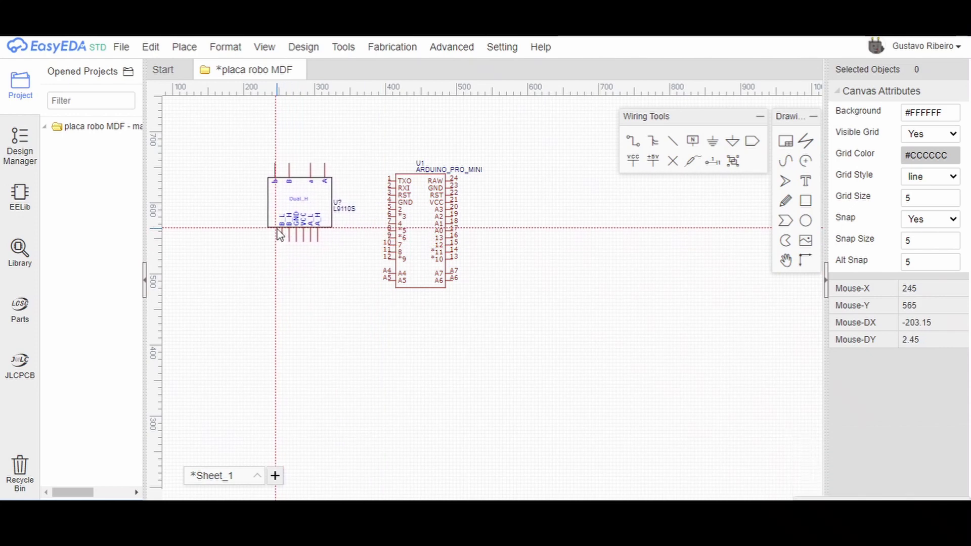
click(255, 237)
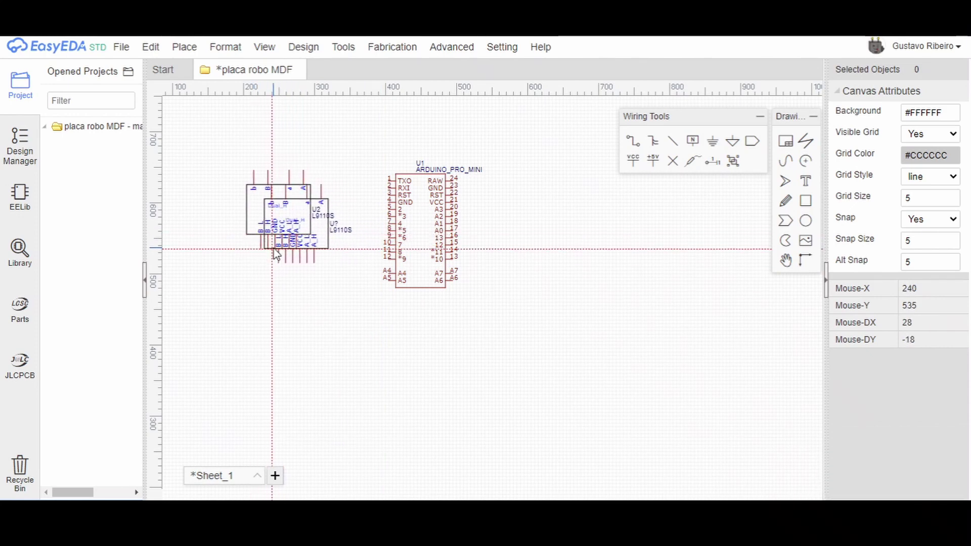
key(Escape)
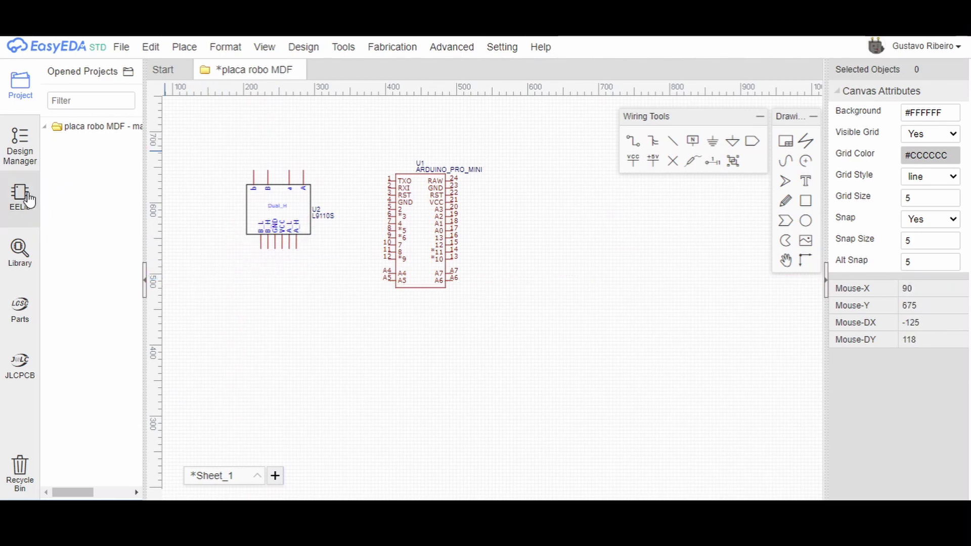
Search the component library for "bluetooth" and preview the first five User Contributed symbols, comparing the HC05-HM10, HC-06 and four-pin BLUETOOTH modules
click(20, 251)
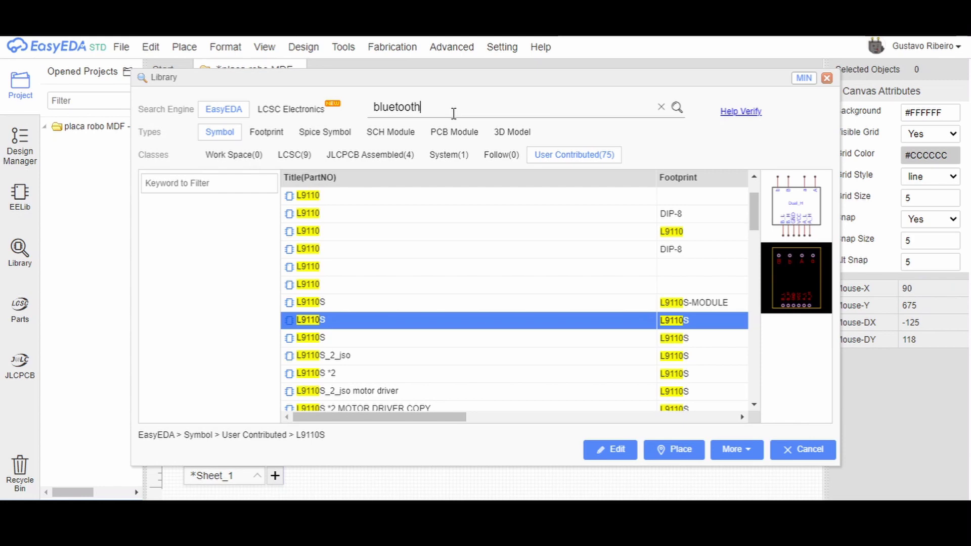
key(Return)
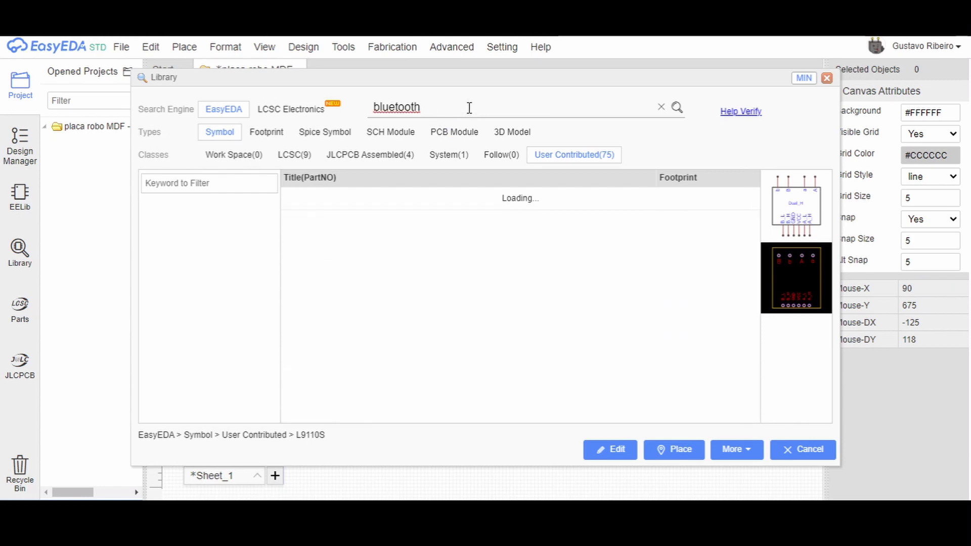
click(339, 200)
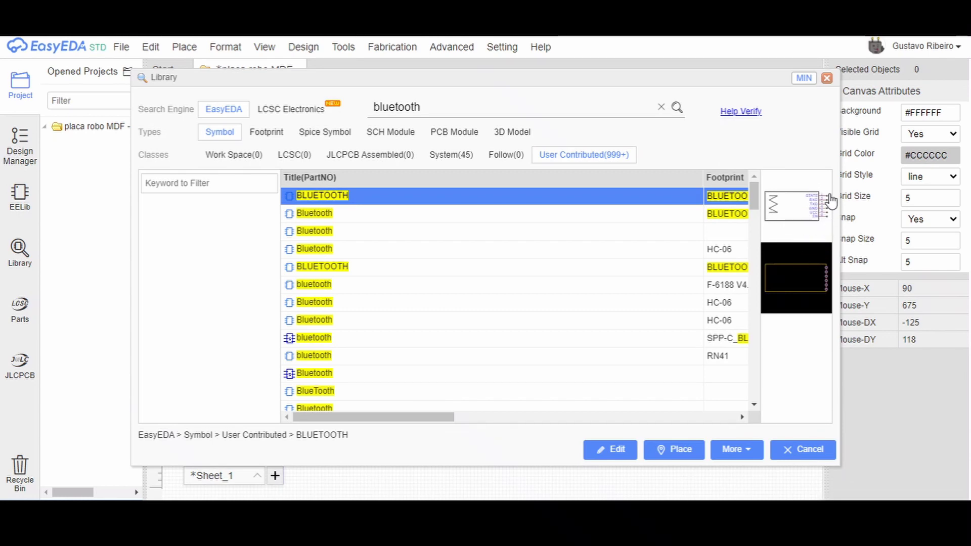
click(318, 215)
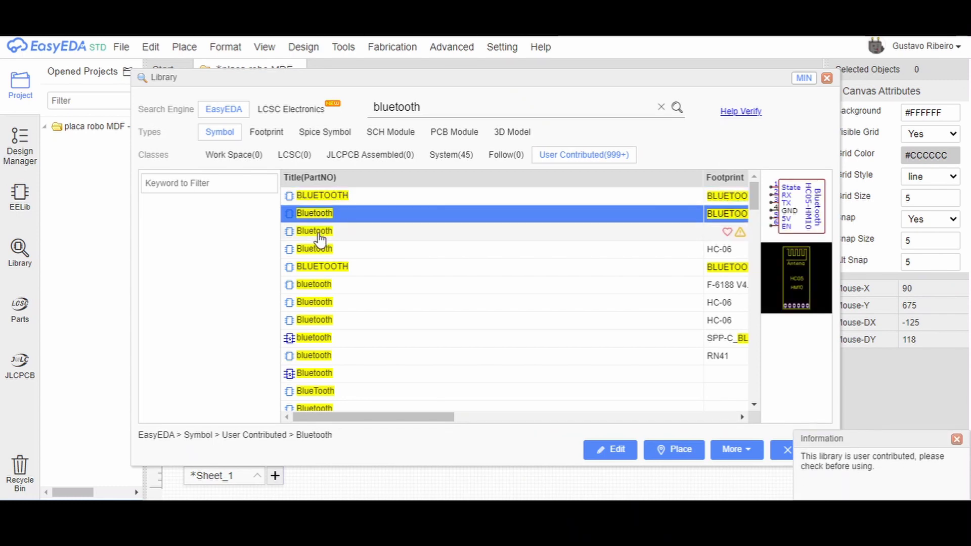
click(317, 233)
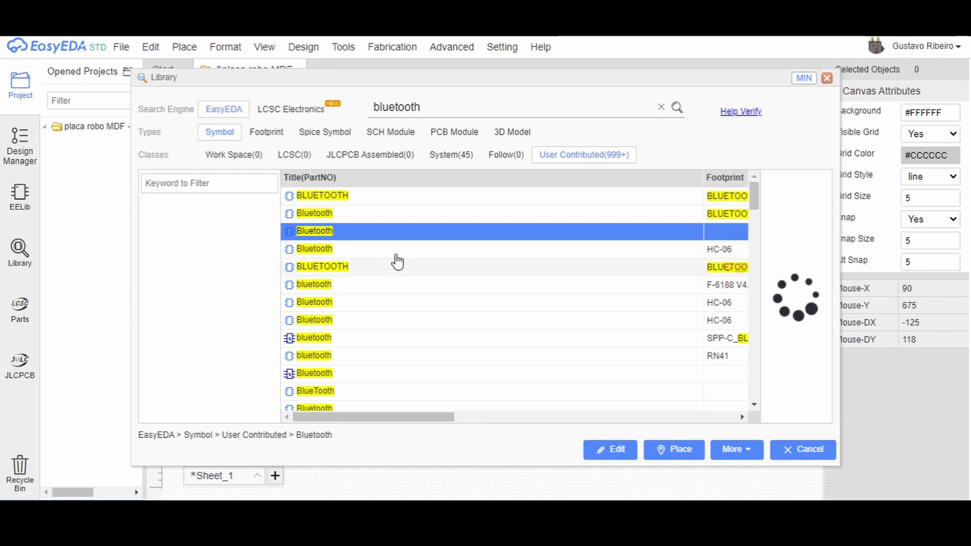
click(332, 256)
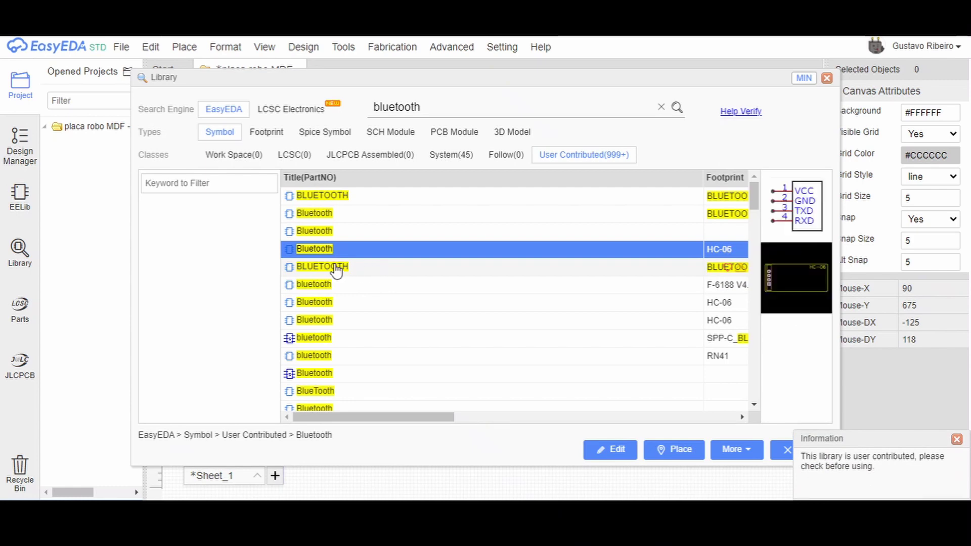
click(337, 272)
click(339, 253)
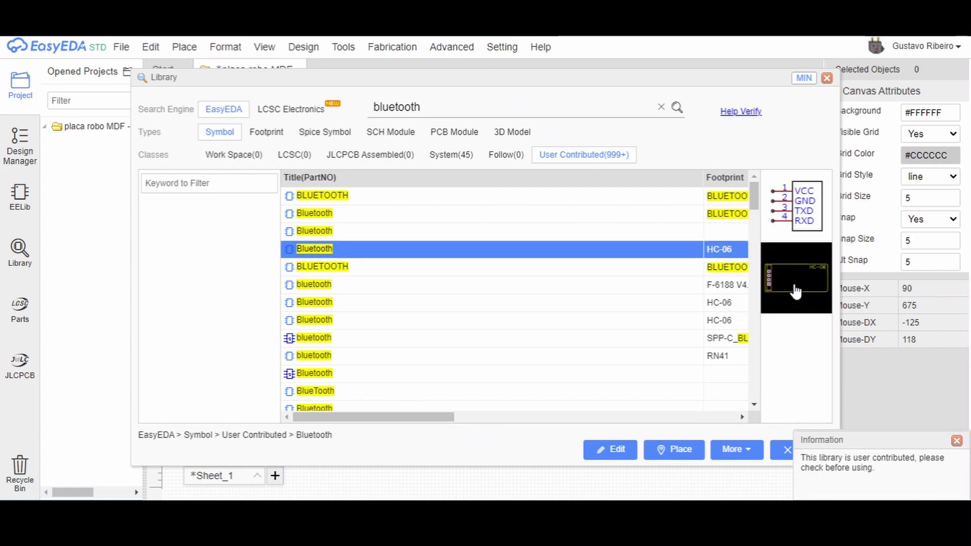
click(324, 231)
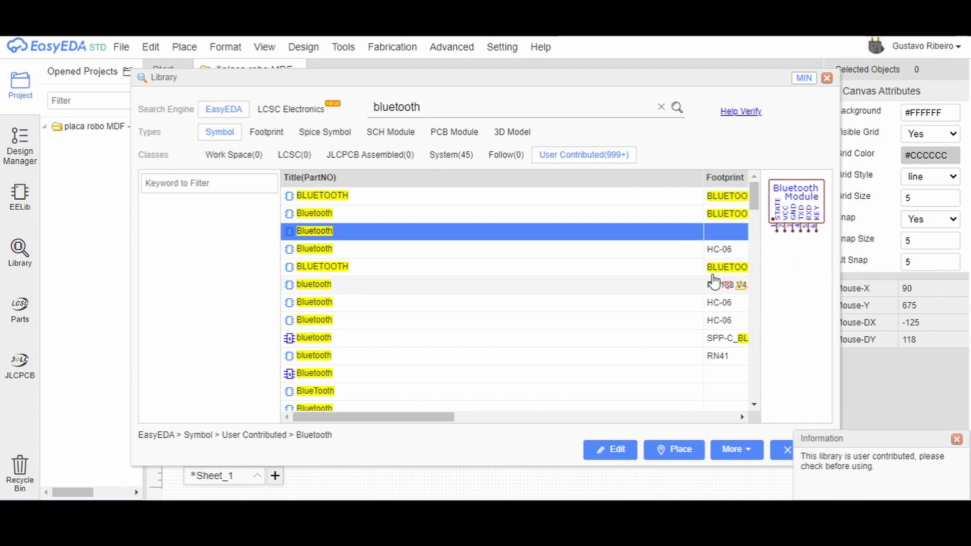
click(344, 250)
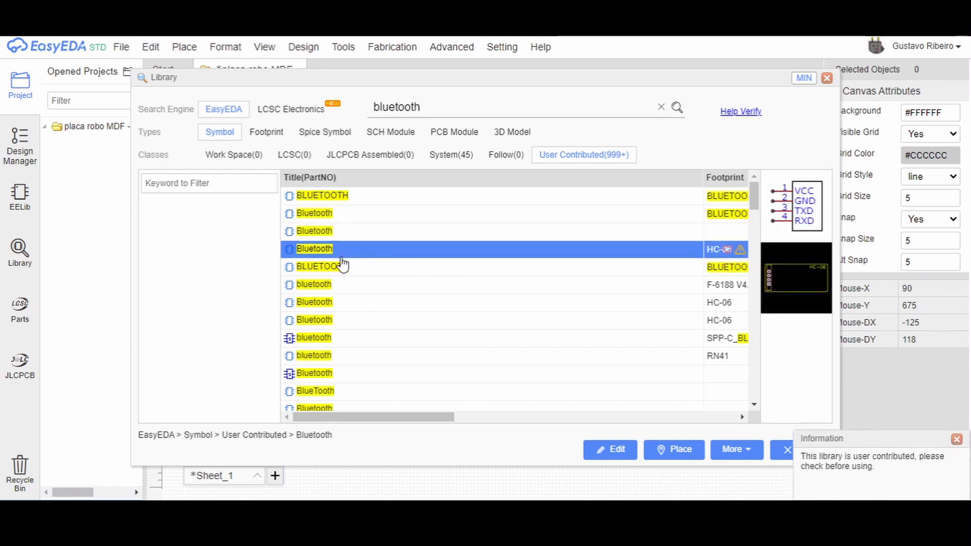
click(456, 273)
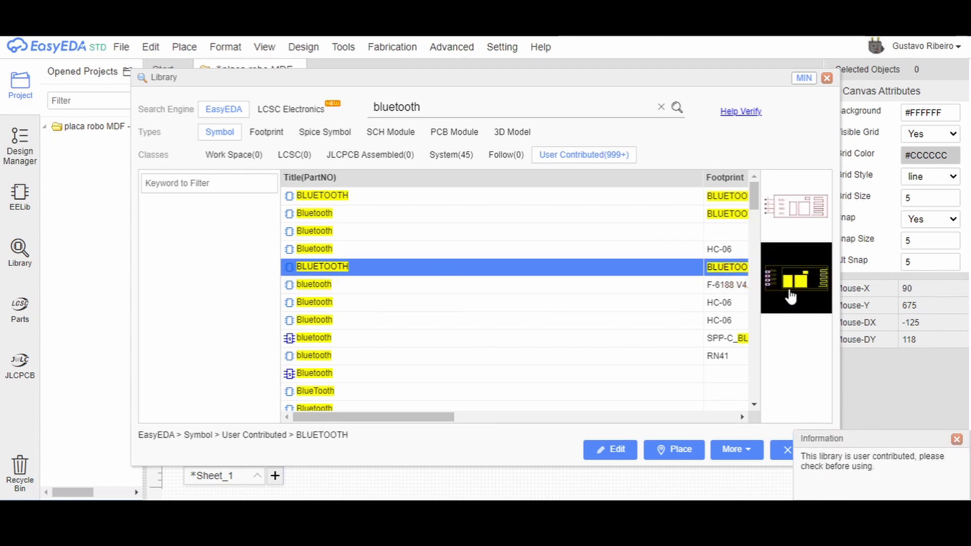
click(677, 455)
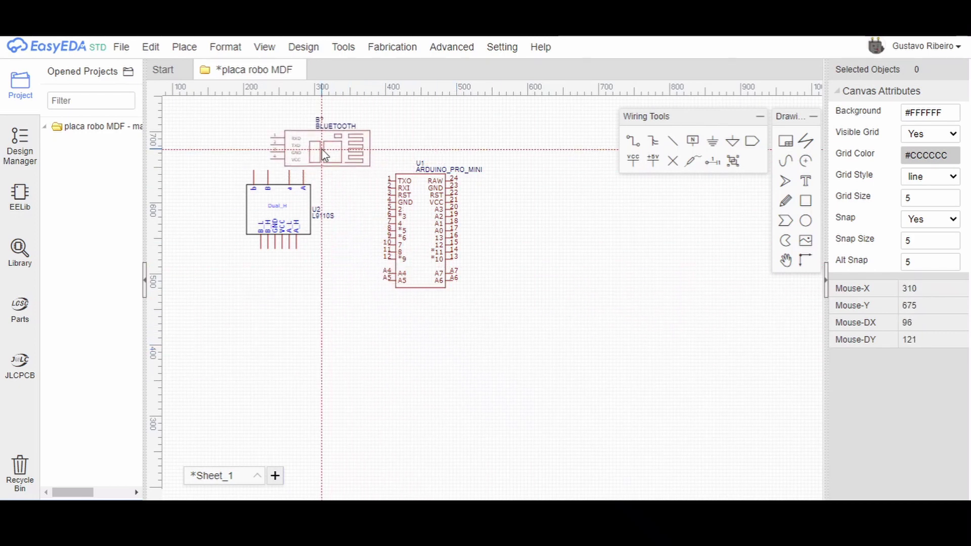
scroll(323, 154, down, 5)
scroll(328, 299, up, 3)
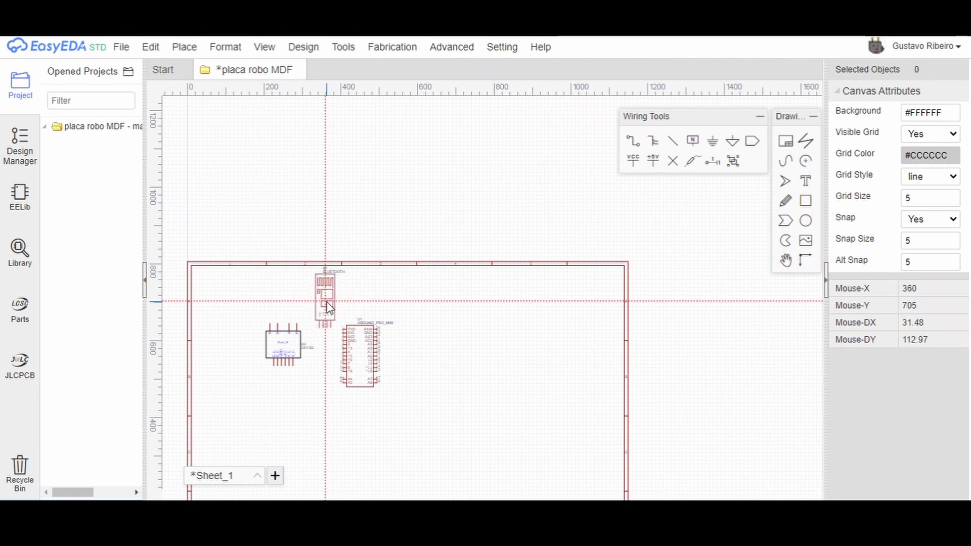
key(Escape)
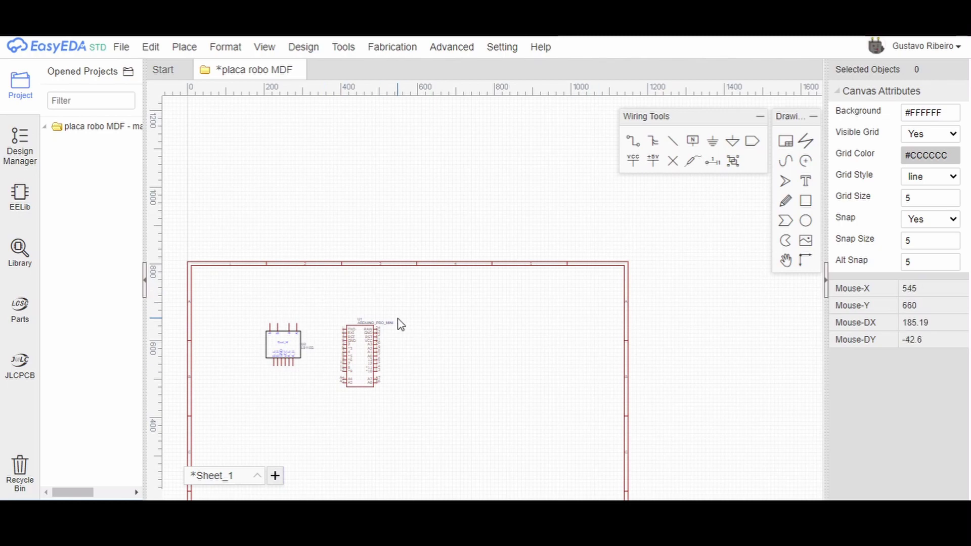
Place one four-pin BLUETOOTH symbol above and between the L9110S and the ARDUINO_PRO_MINI, rotated so its pins face down
click(11, 253)
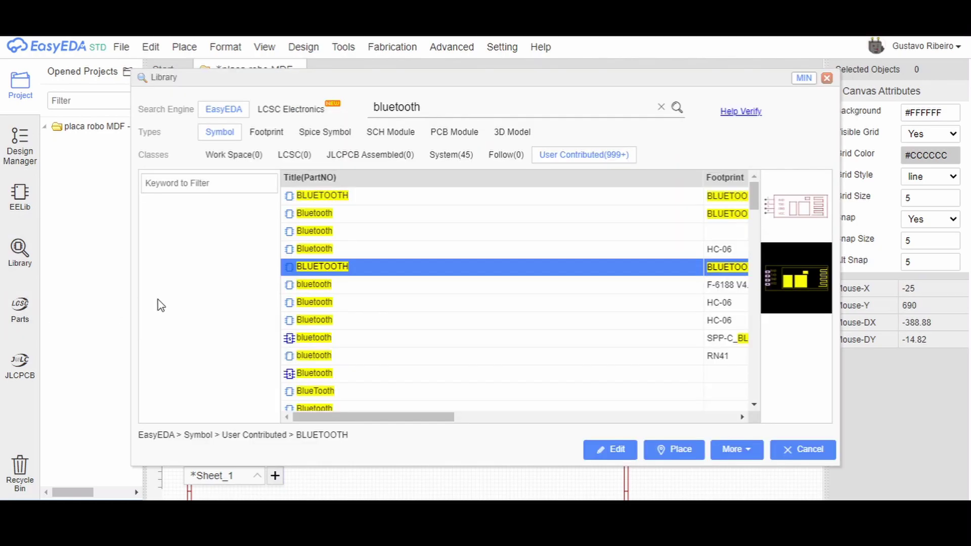
click(686, 456)
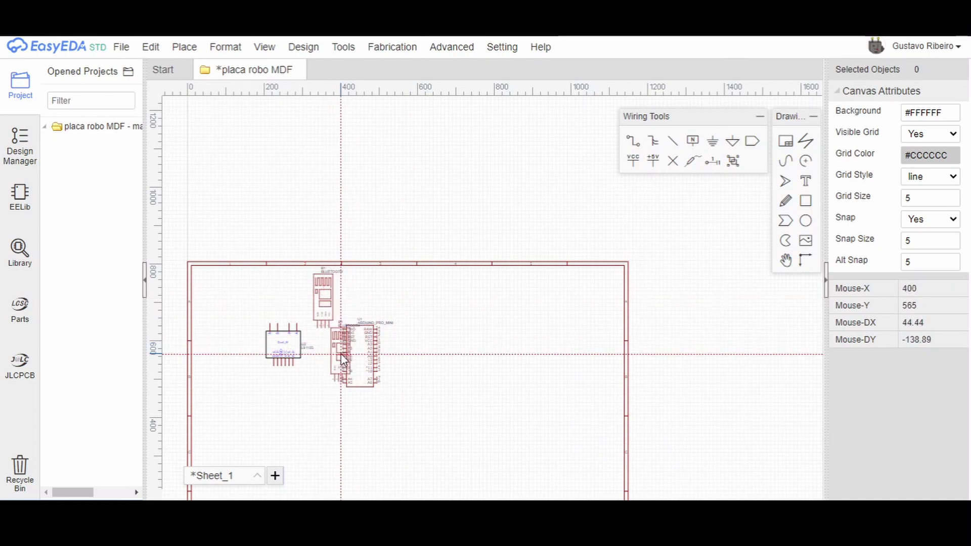
click(326, 314)
scroll(326, 365, up, 5)
scroll(341, 320, down, 3)
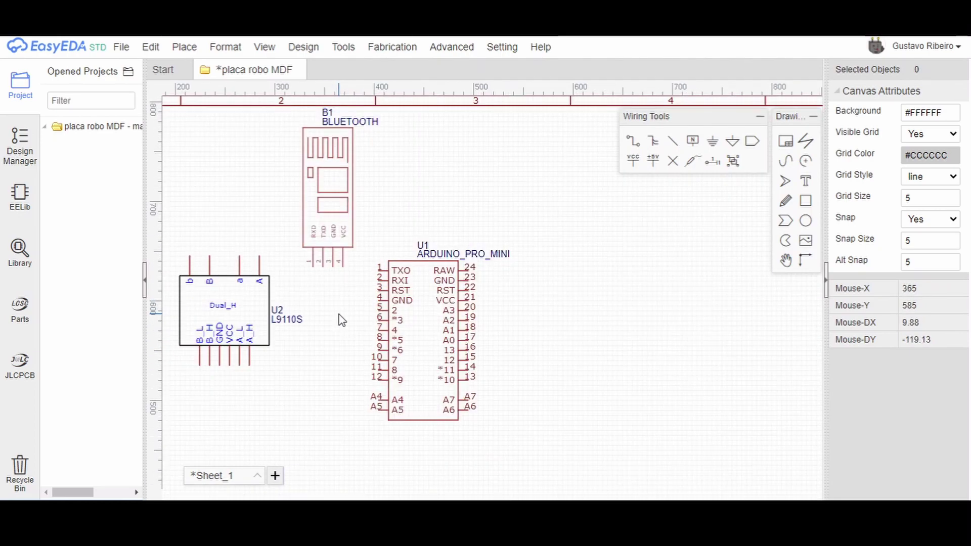
scroll(403, 298, up, 2)
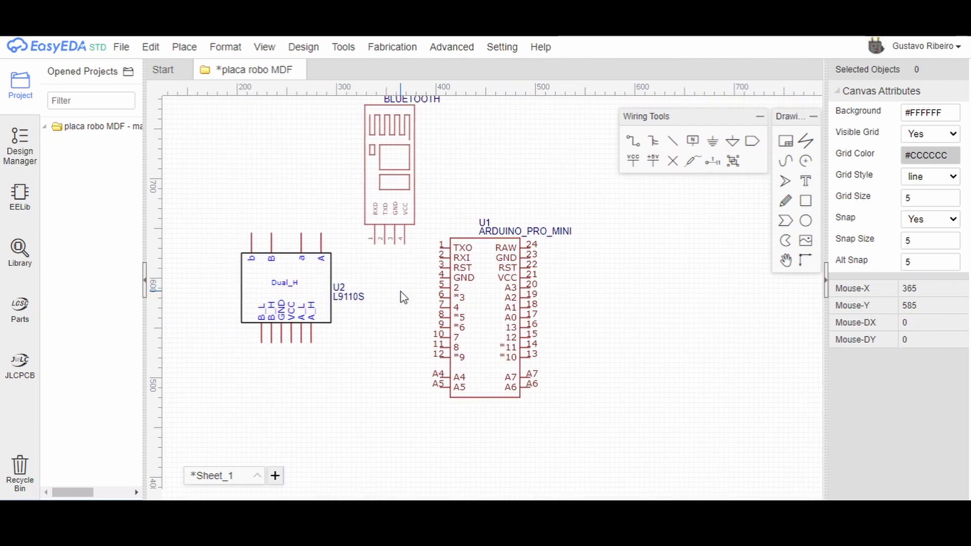
Wire the Bluetooth module's RXD pin to the Arduino's TXO pin and its TXD pin to RXI
click(631, 141)
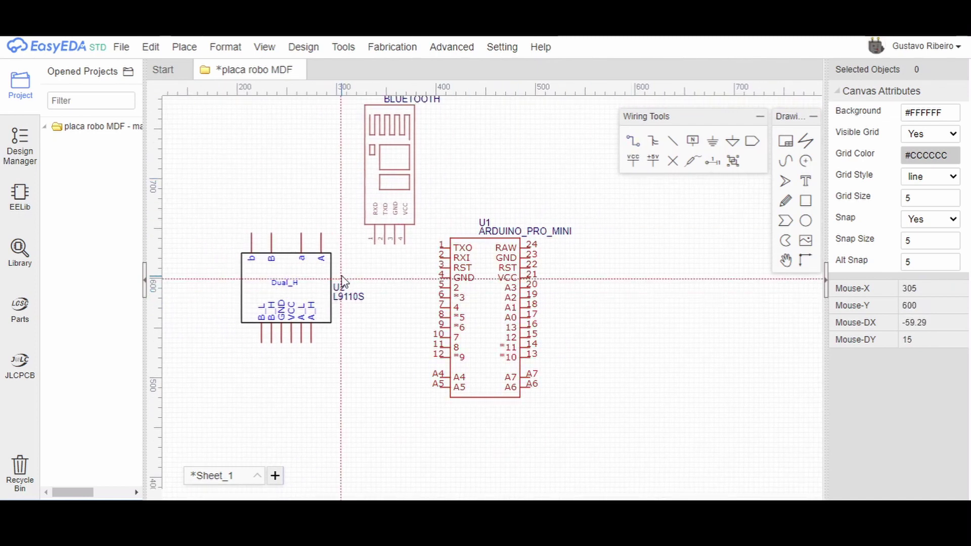
click(375, 245)
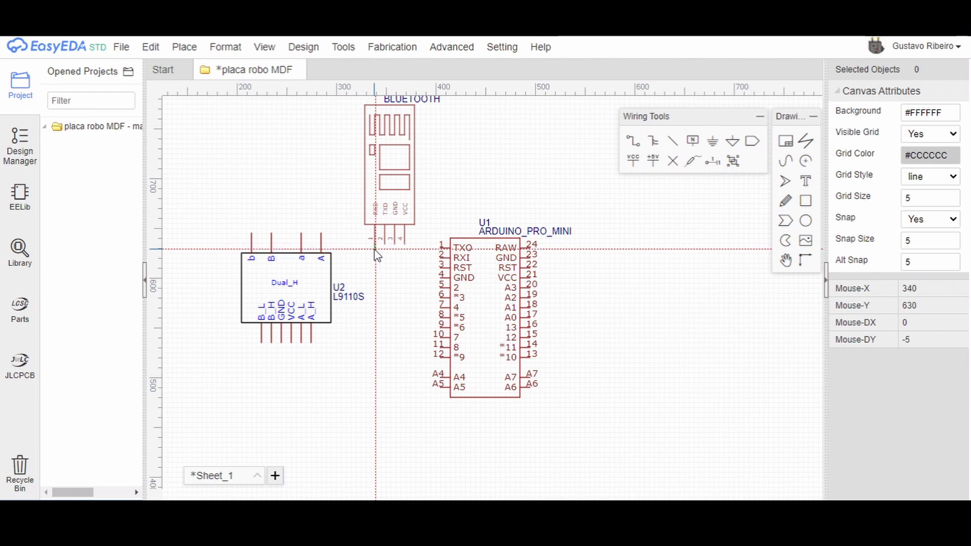
click(439, 248)
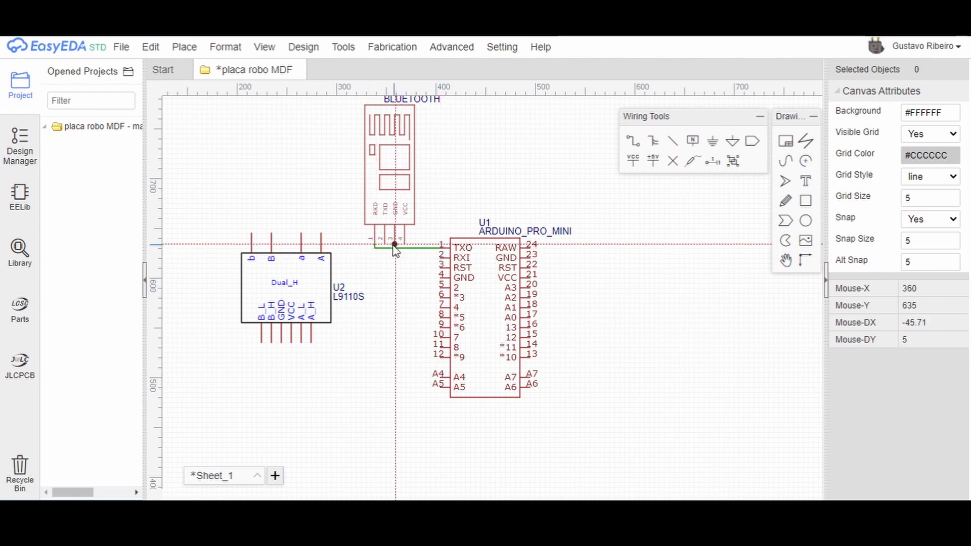
click(385, 246)
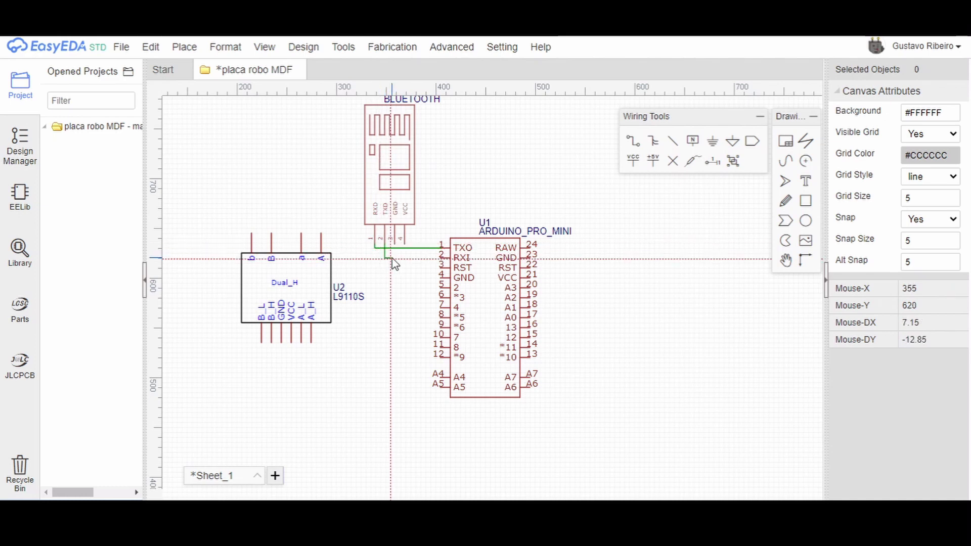
click(442, 258)
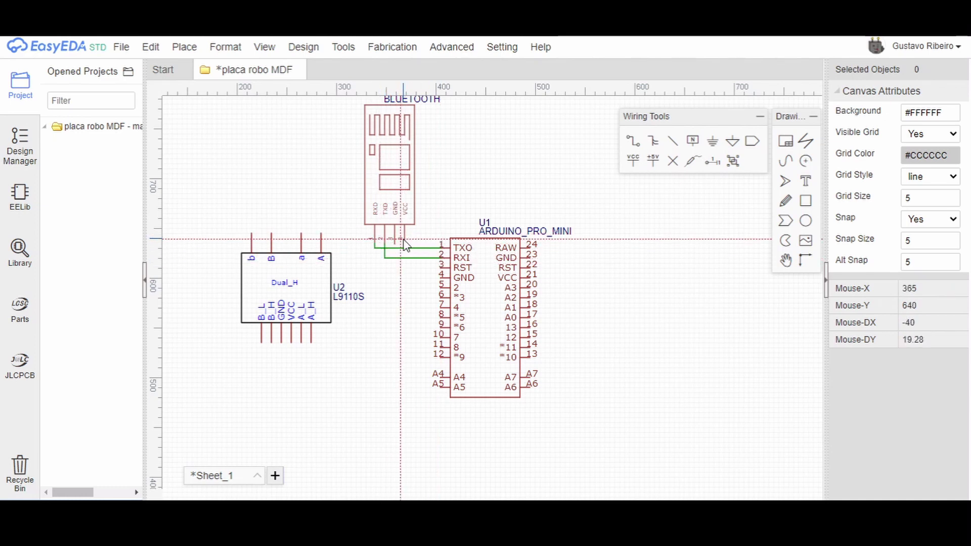
Wire the Bluetooth module's VCC to the Arduino's VCC pin 21, and route a wire from beside its GND pin to Arduino GND pin 23
click(405, 244)
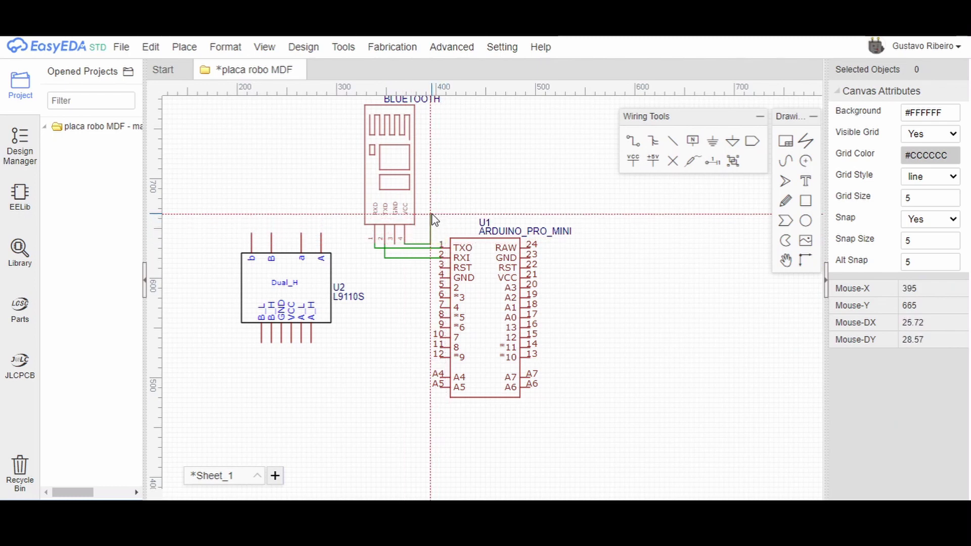
click(431, 214)
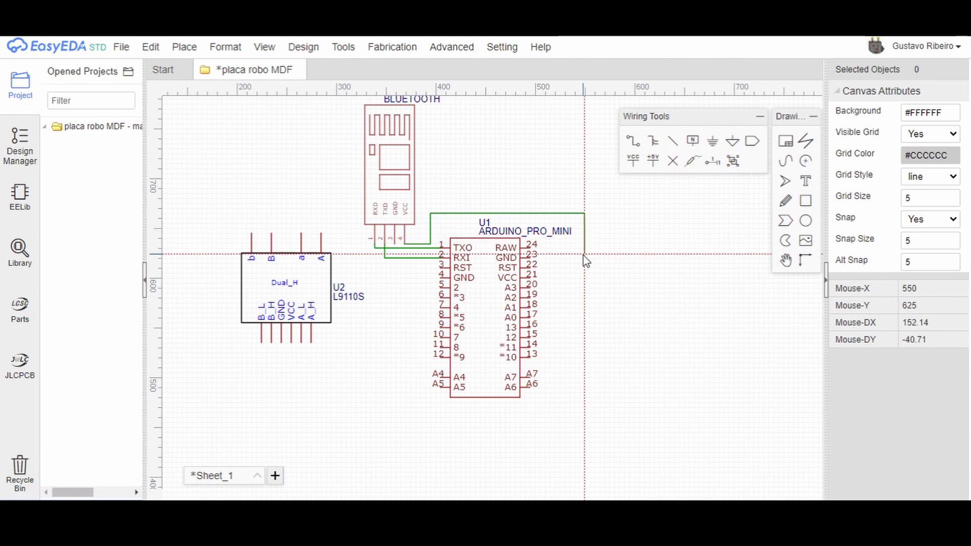
click(565, 278)
click(530, 279)
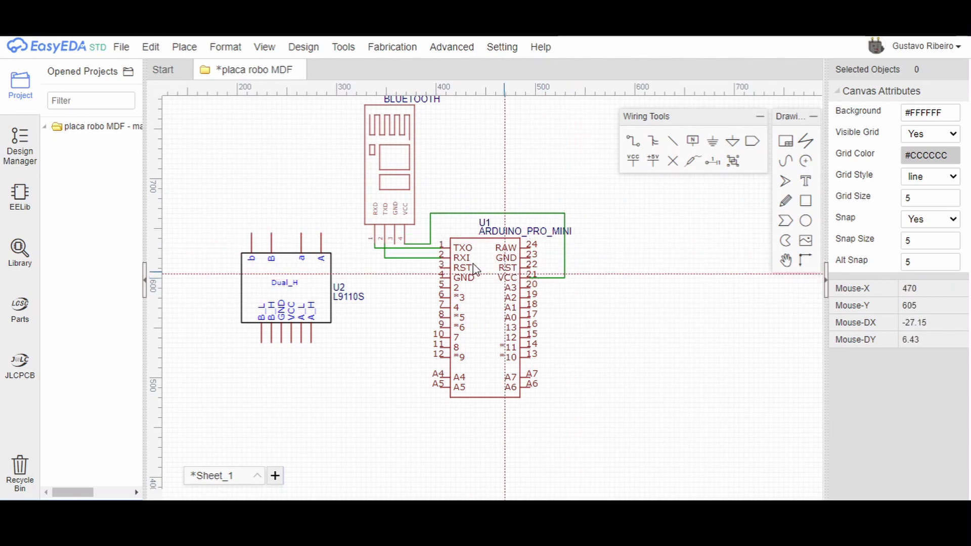
click(394, 247)
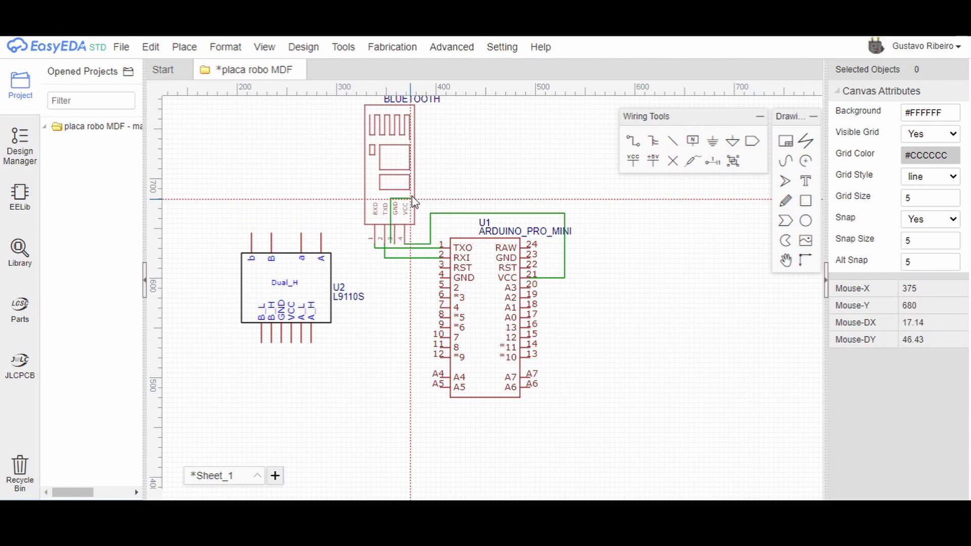
click(556, 179)
click(526, 258)
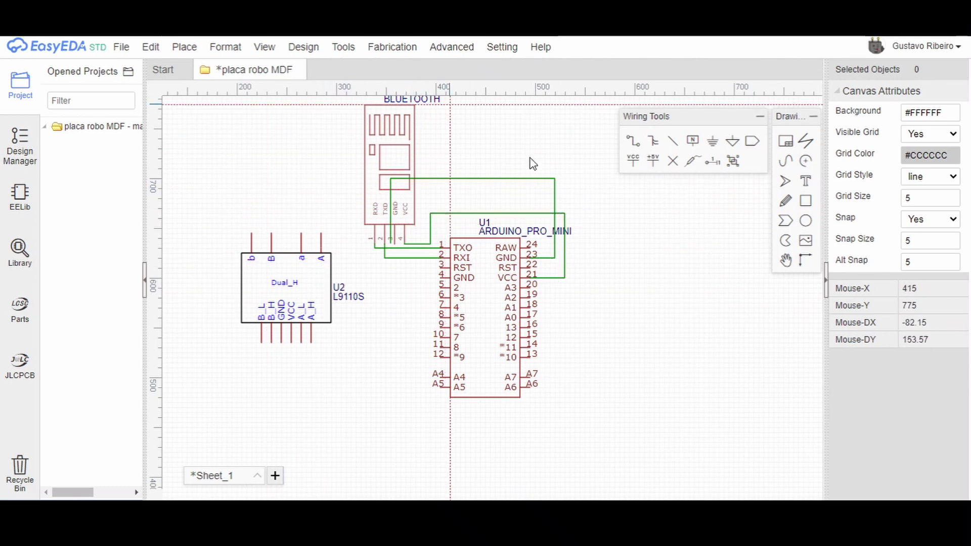
Wire the L9110S GND pin below and around the Arduino to the junction at its GND pin 23
click(281, 343)
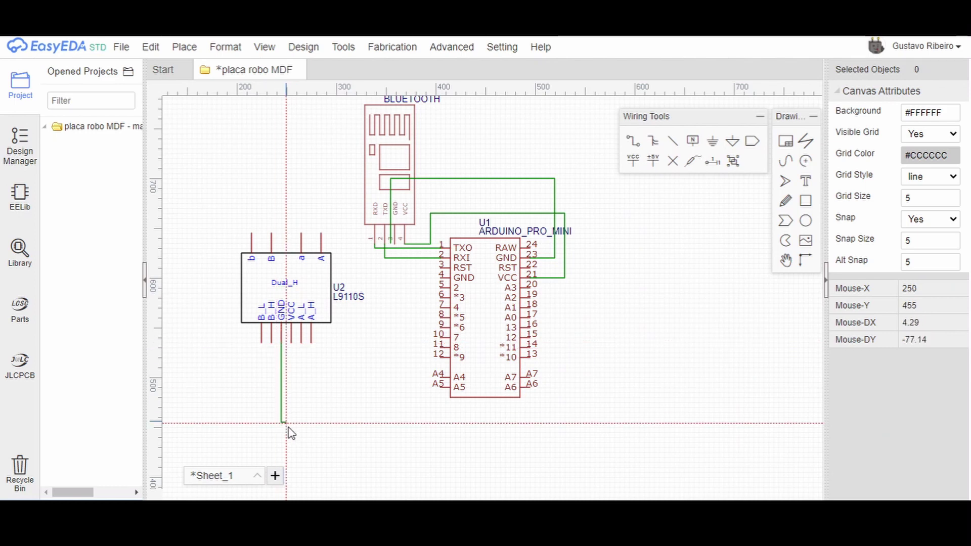
click(556, 458)
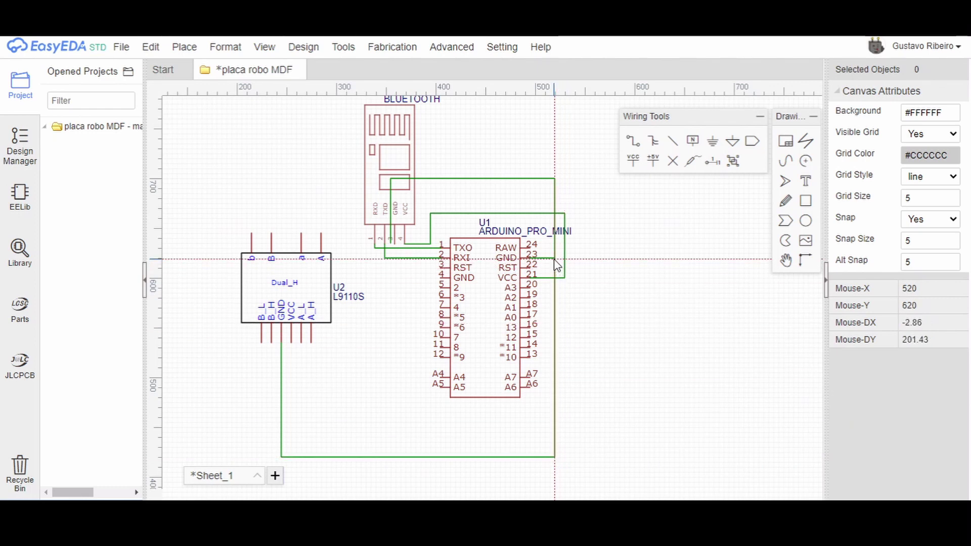
click(555, 259)
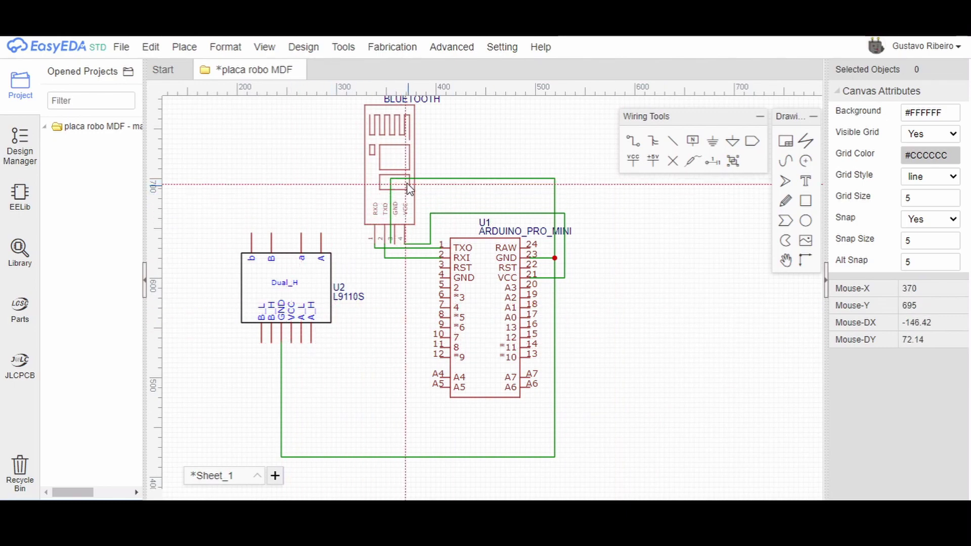
Close the gap between the Bluetooth module's GND pin 3 and the loose end of the ground wire
scroll(400, 254, up, 6)
scroll(399, 254, up, 2)
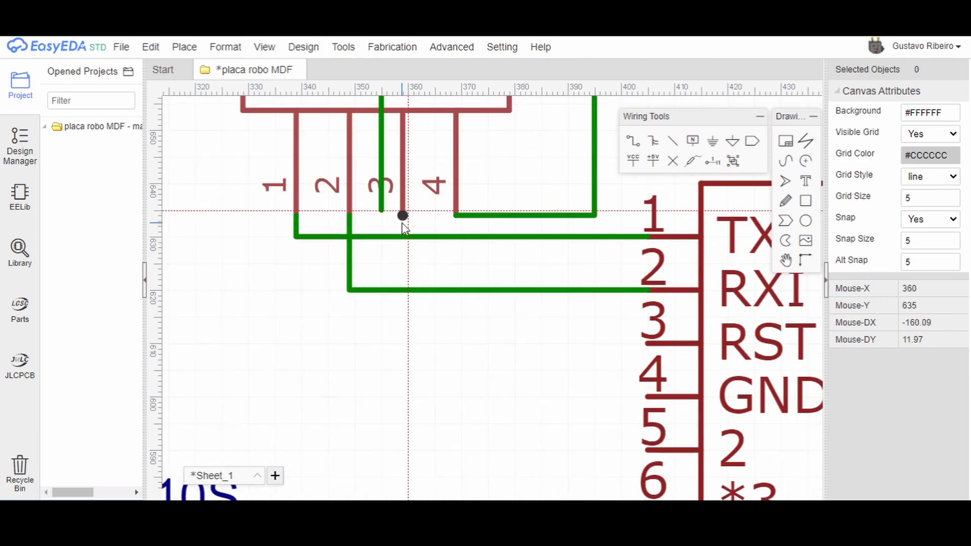
click(403, 215)
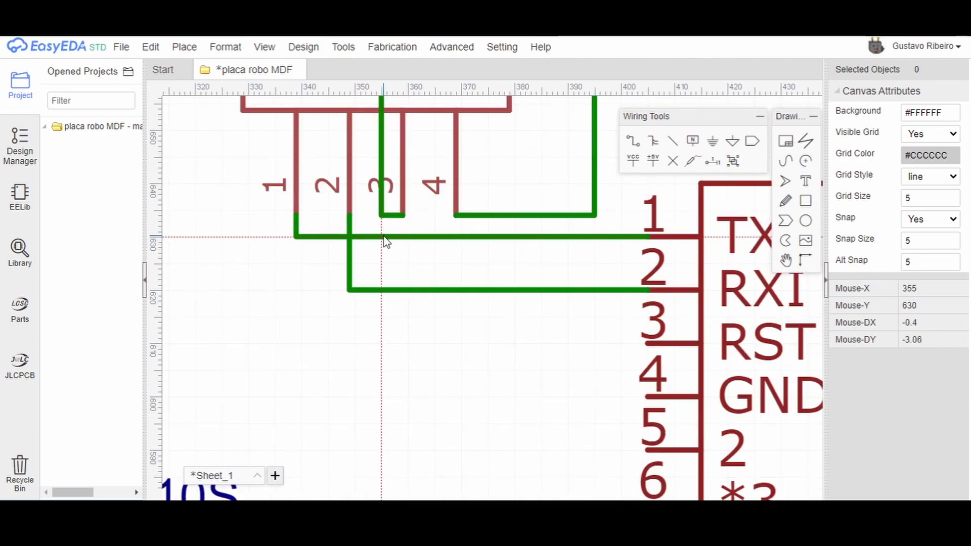
Wire the L9110S VCC pin below and around the Arduino to its RAW pin 24
scroll(435, 399, down, 8)
scroll(438, 406, up, 2)
right_drag(438, 406, 404, 261)
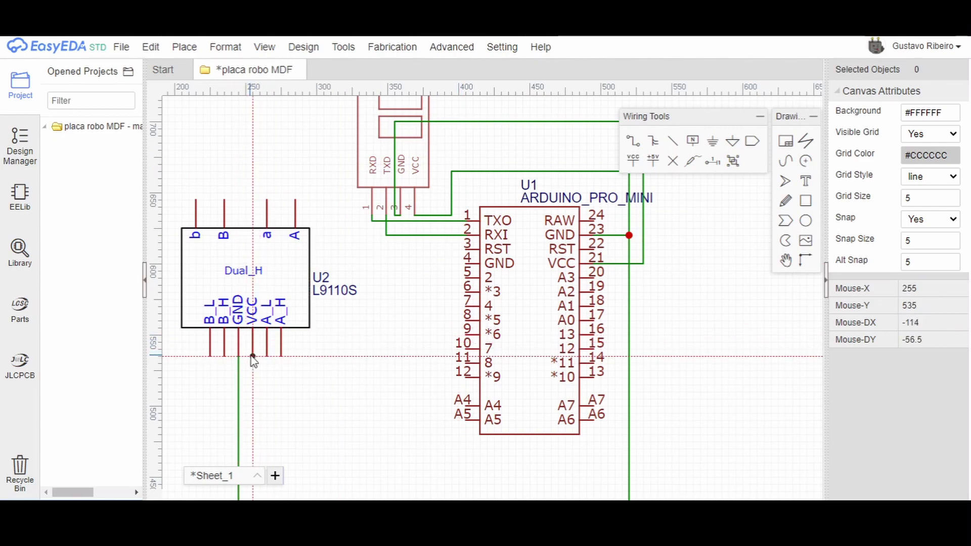
scroll(254, 360, down, 4)
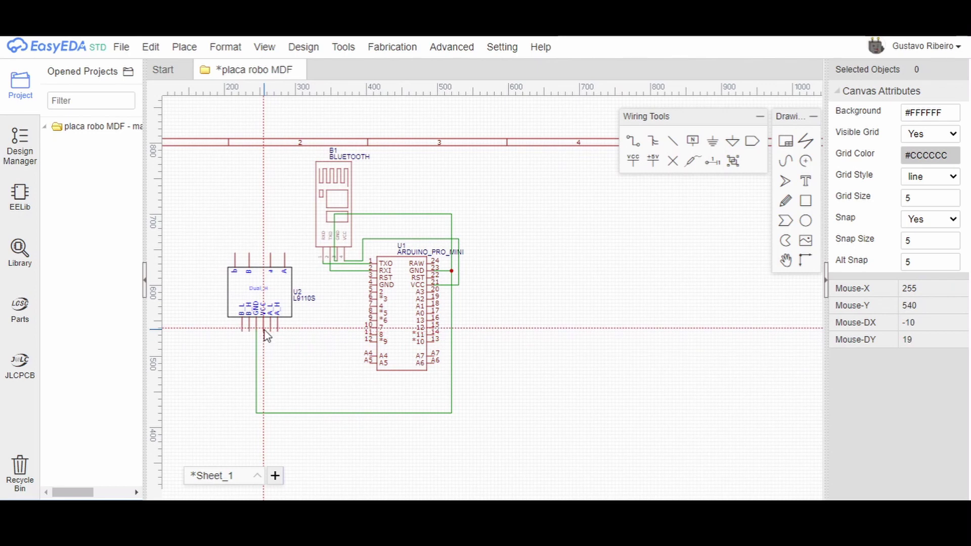
click(264, 335)
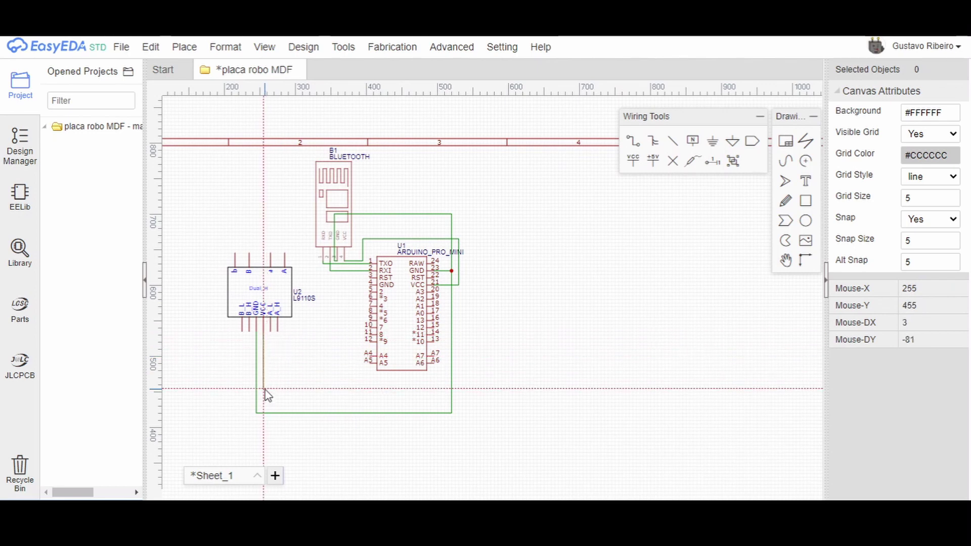
click(490, 403)
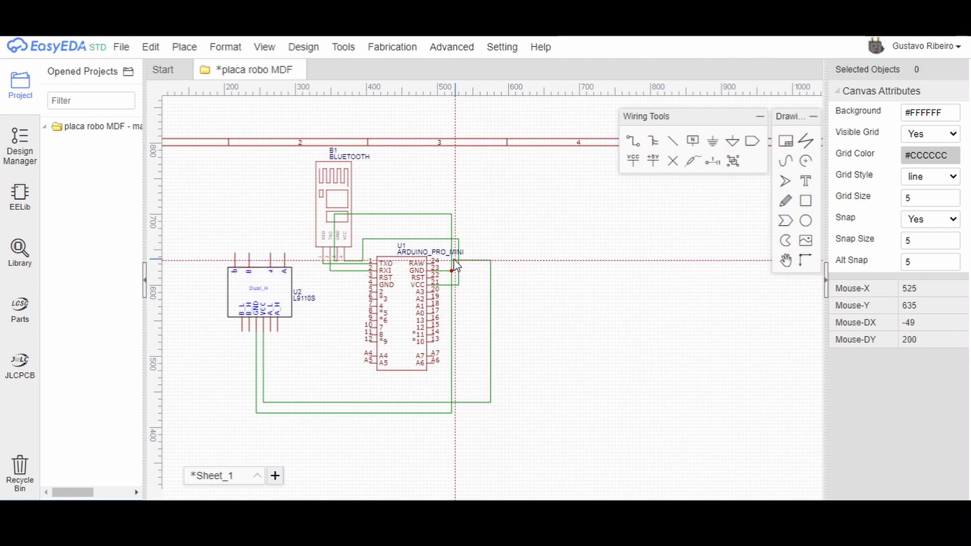
scroll(438, 274, up, 3)
scroll(438, 269, up, 1)
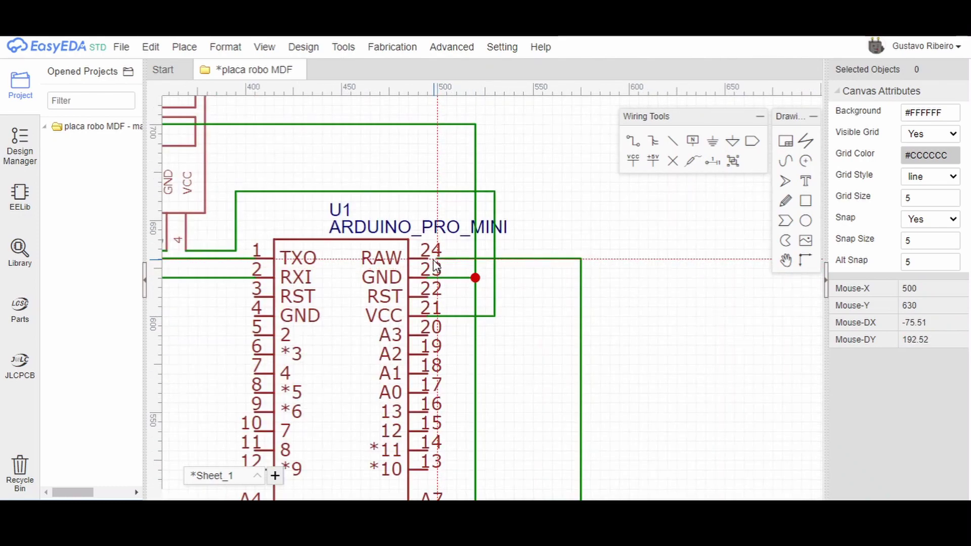
click(428, 261)
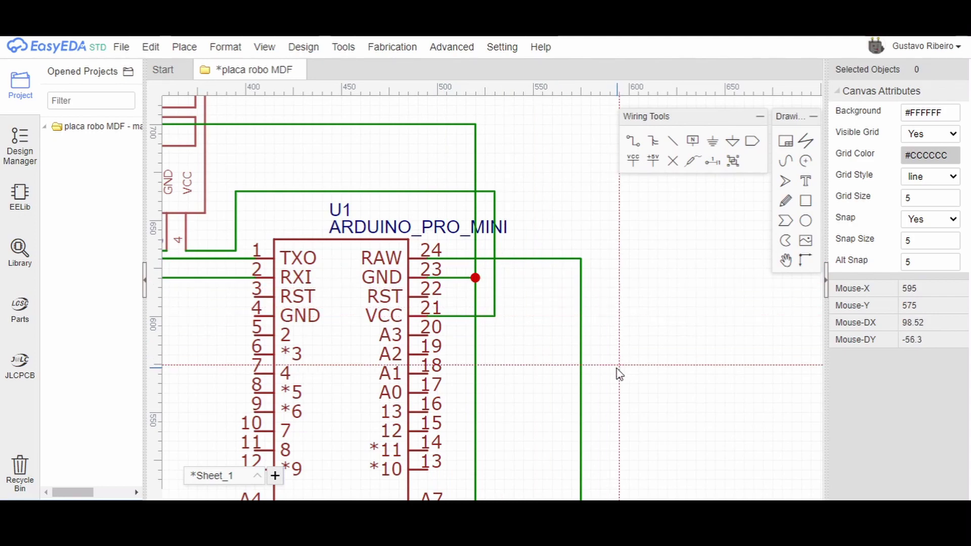
Search the symbol library for "conn"
scroll(613, 374, down, 3)
scroll(605, 436, down, 2)
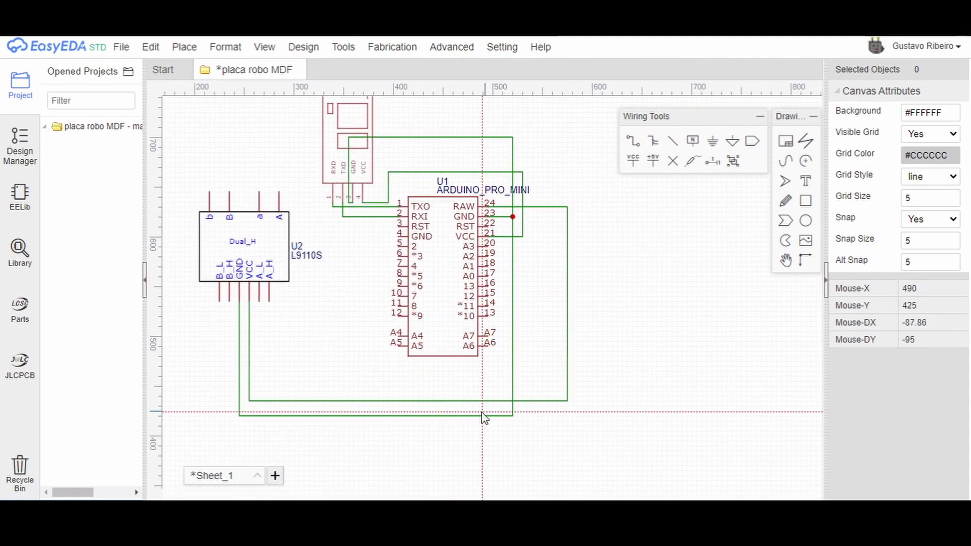
scroll(588, 331, up, 2)
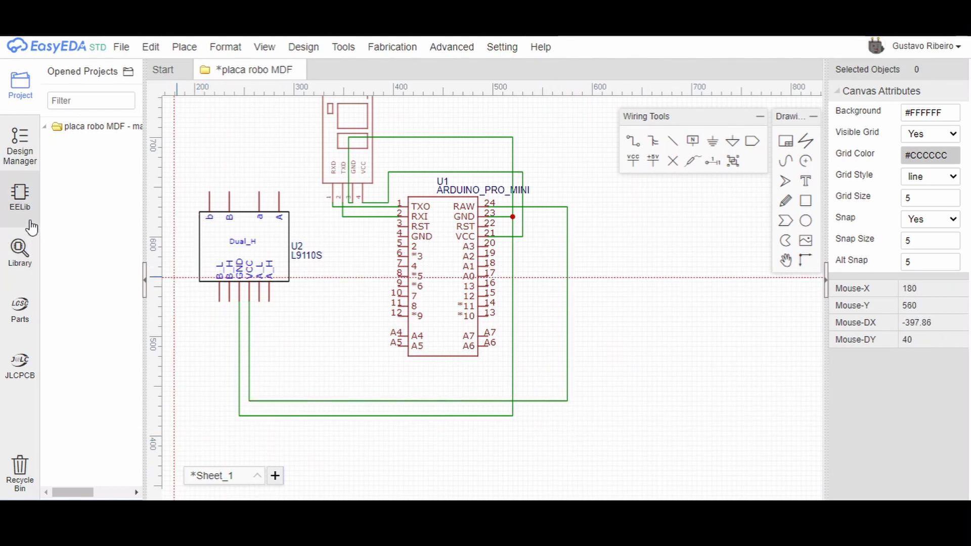
click(30, 258)
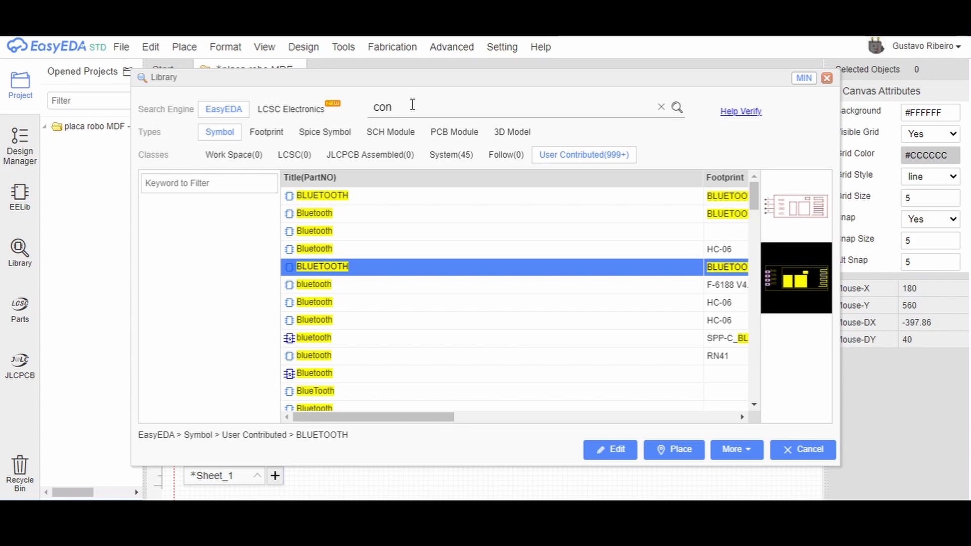
text(conn)
key(Return)
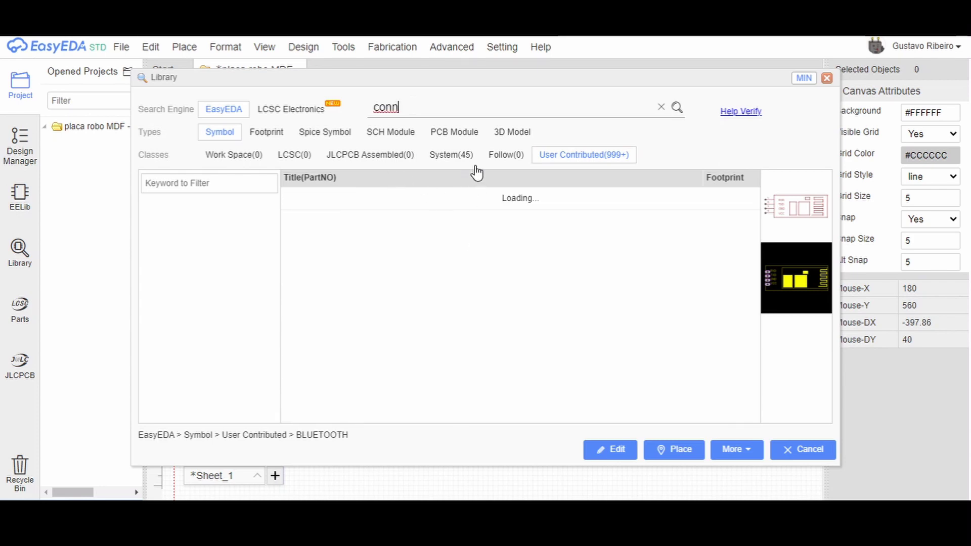
Examine the symbol and footprint previews of the user-contributed "conn" parts to find a suitable two-pin connector
click(336, 214)
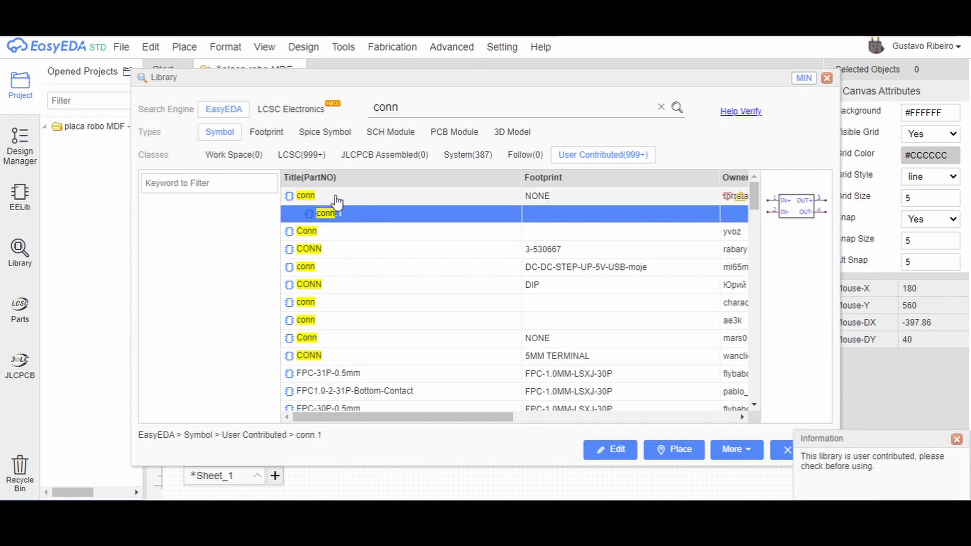
click(336, 197)
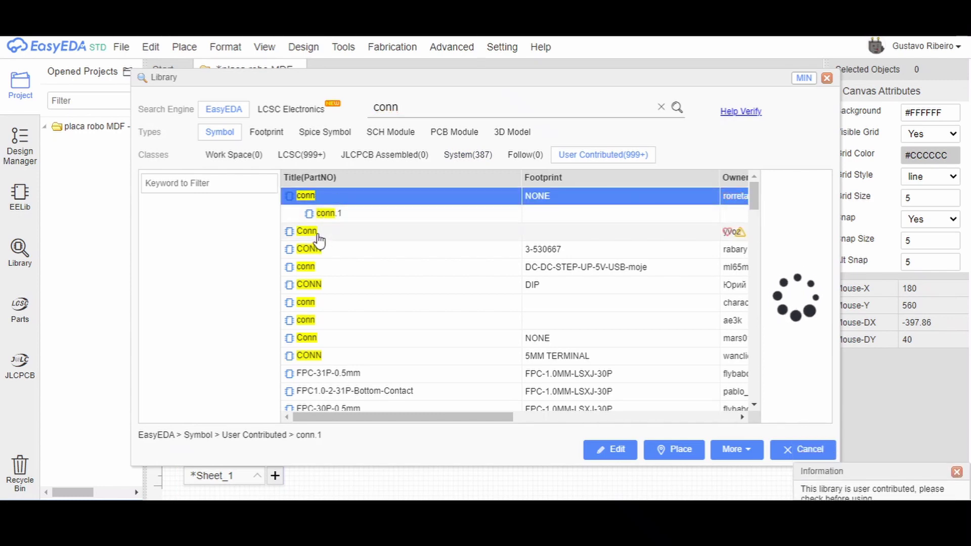
click(316, 233)
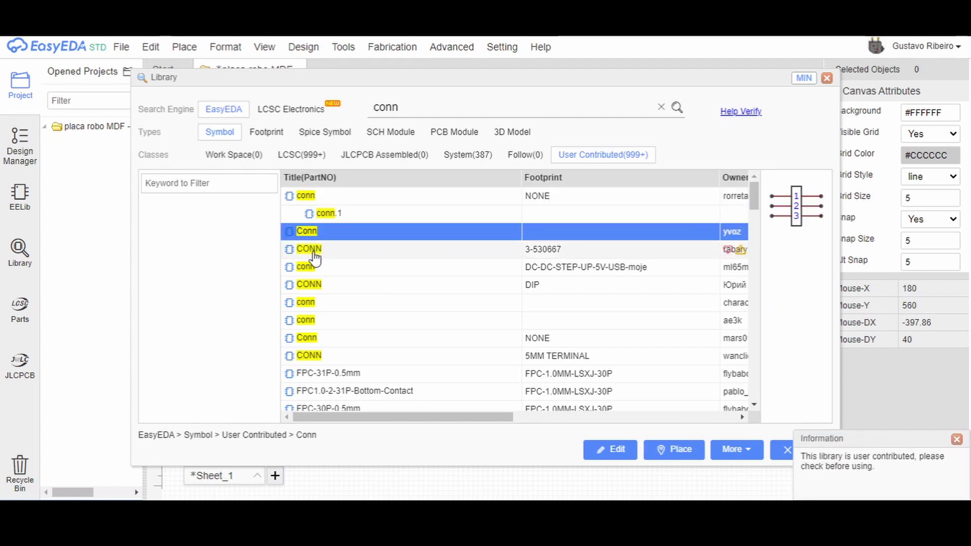
click(314, 252)
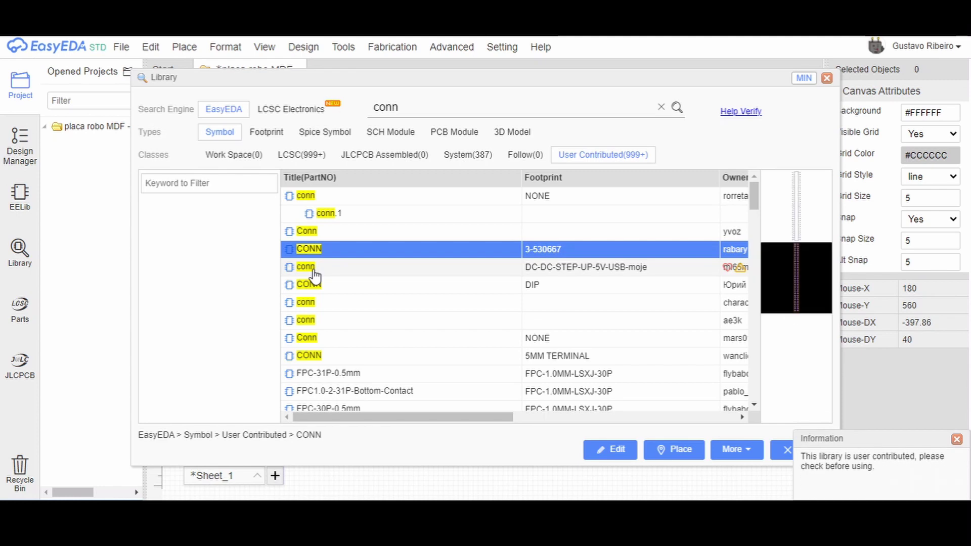
click(313, 271)
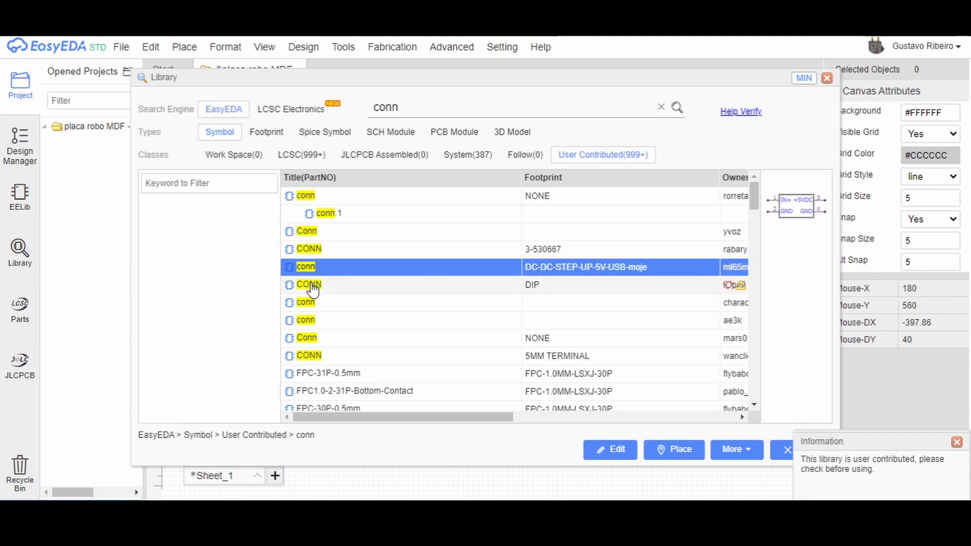
click(313, 286)
click(312, 305)
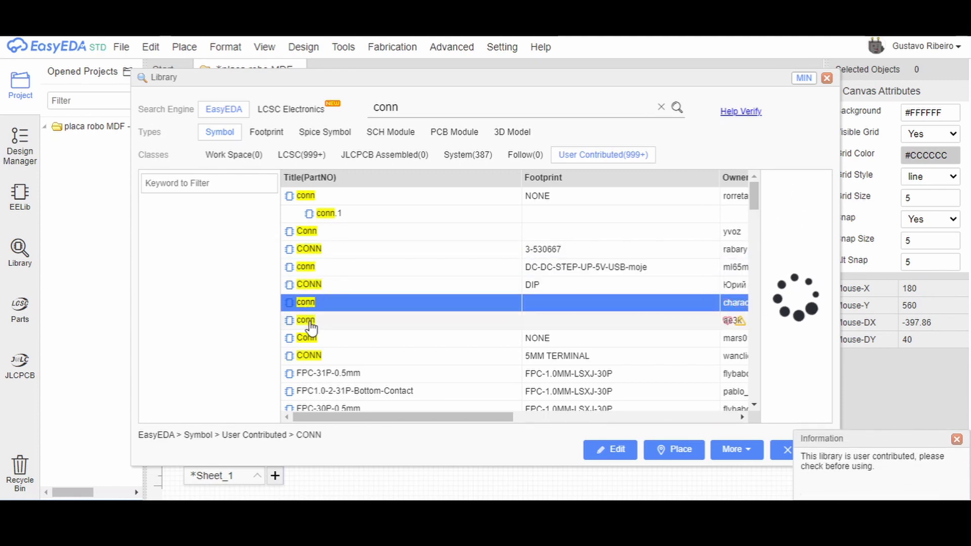
click(309, 322)
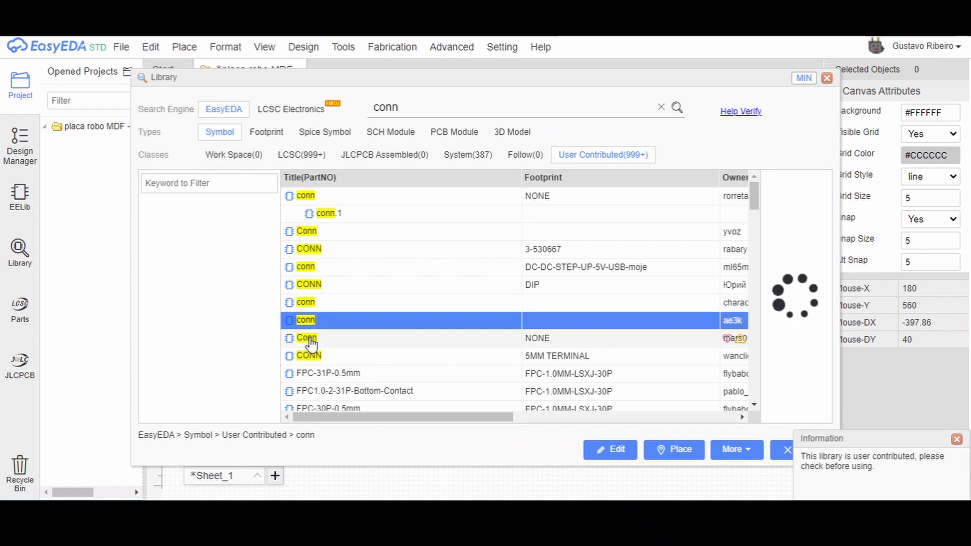
click(311, 340)
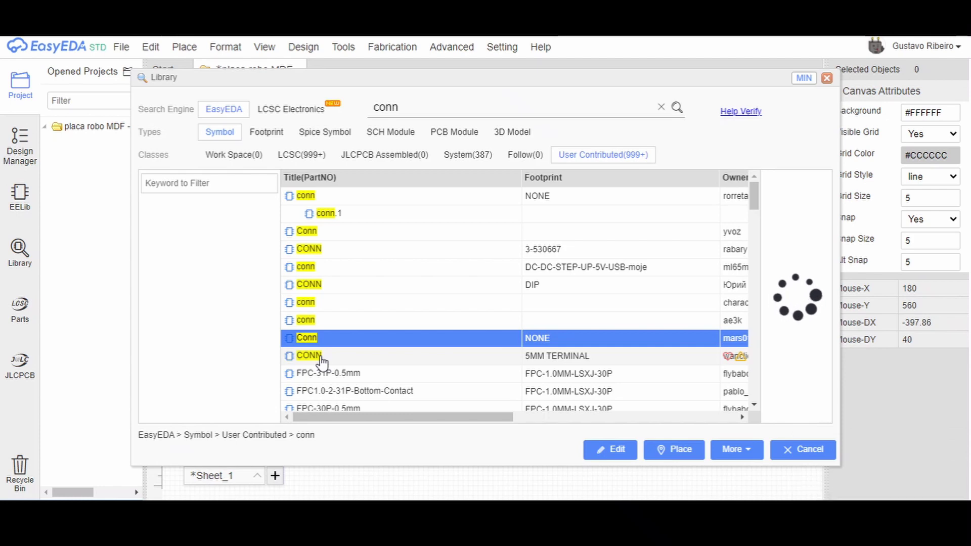
click(321, 358)
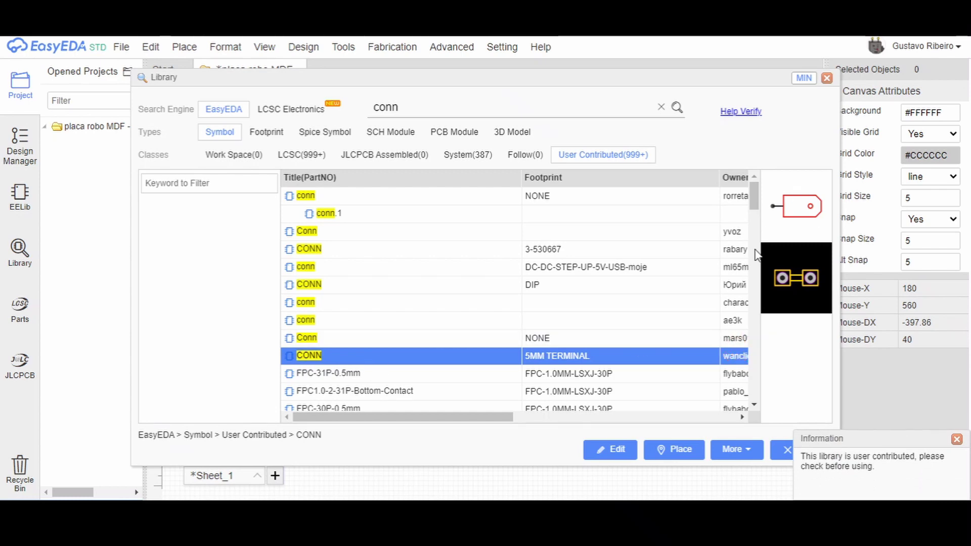
scroll(750, 305, down, 2)
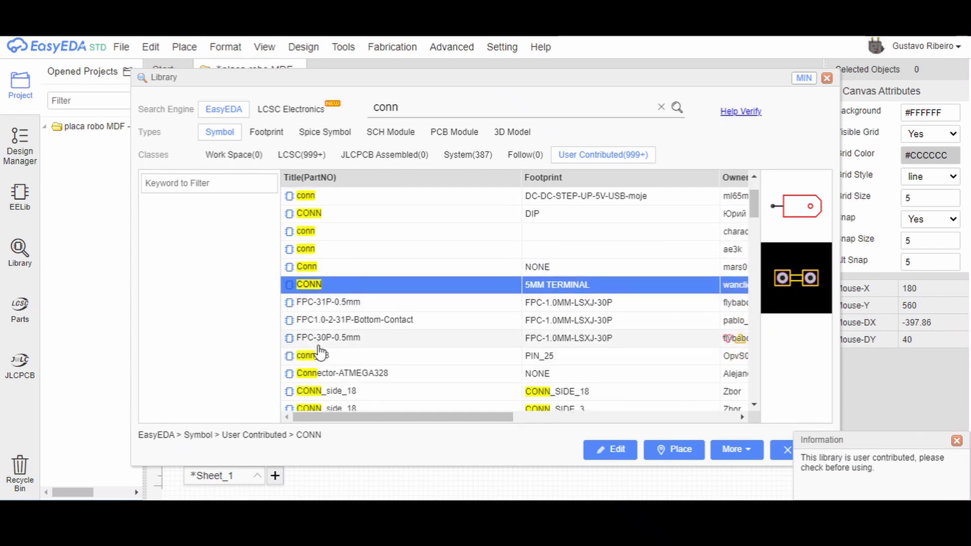
scroll(320, 364, down, 2)
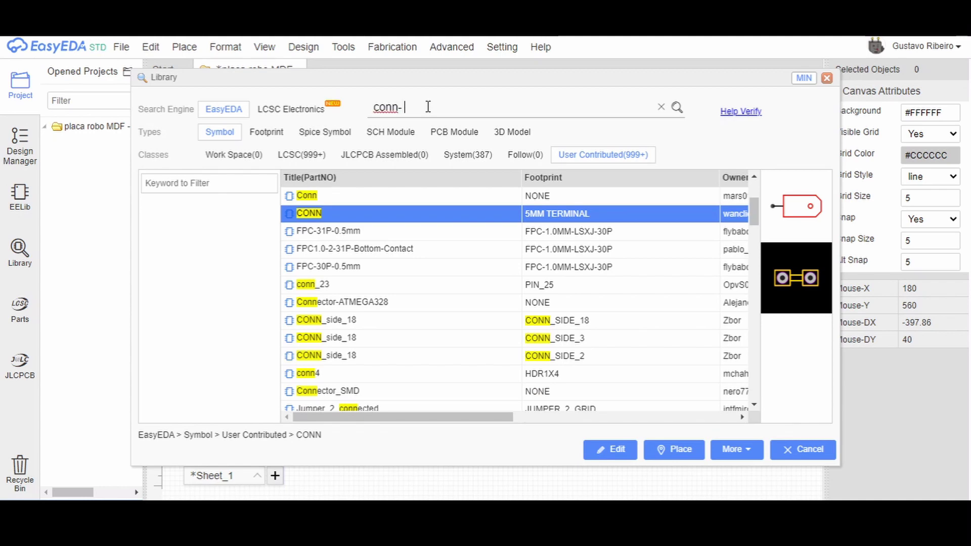
Search the library for "conn 2" and place one CONN 2 terminal beside the Arduino, rotated with its pins facing the board's wires
key(Return)
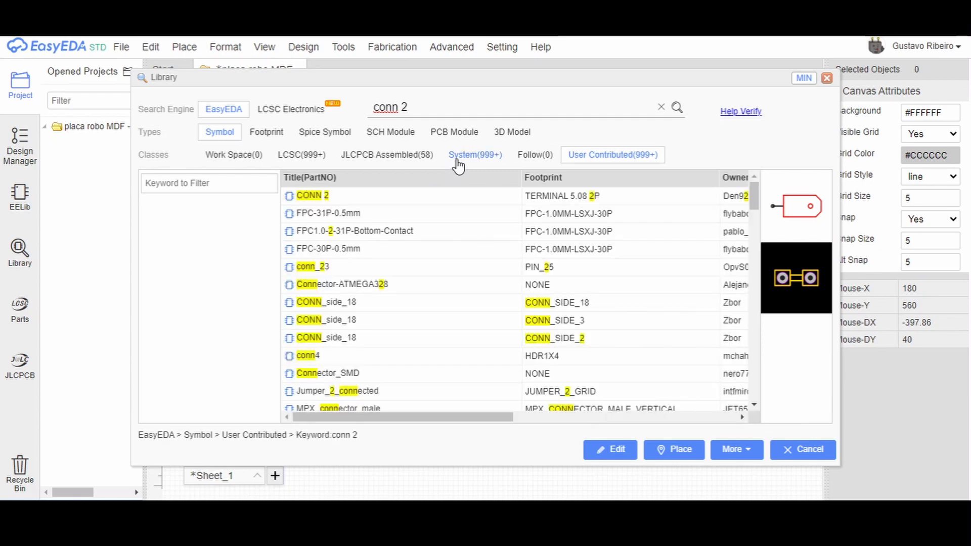
click(334, 197)
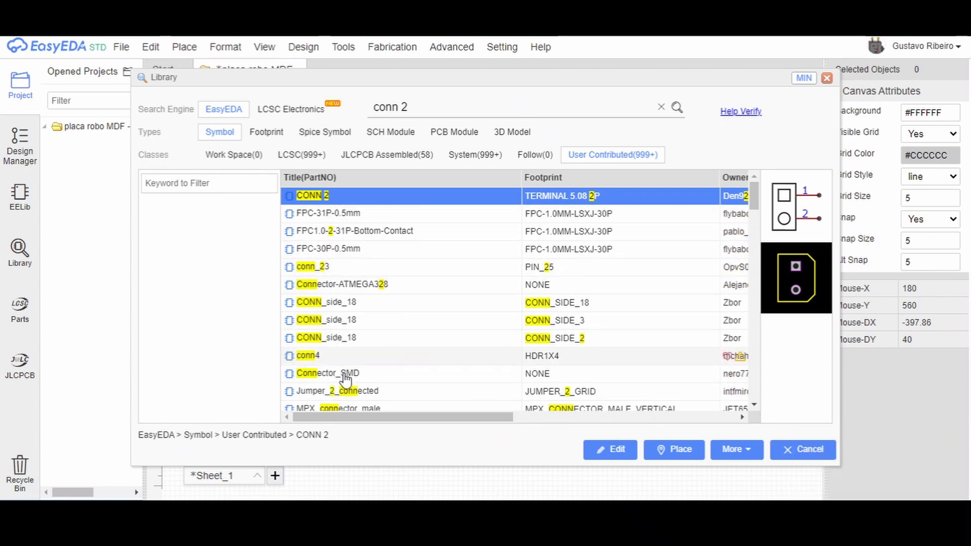
click(678, 450)
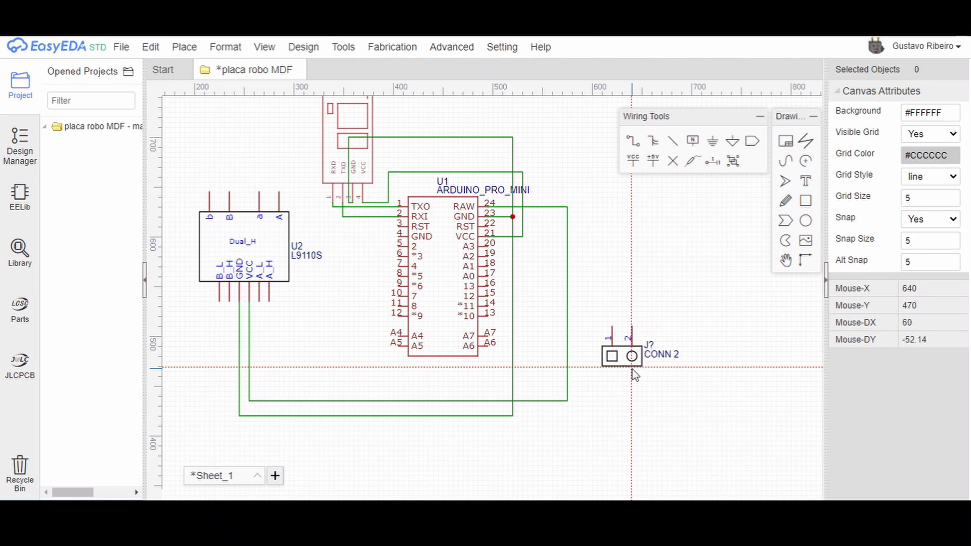
key(space)
click(663, 335)
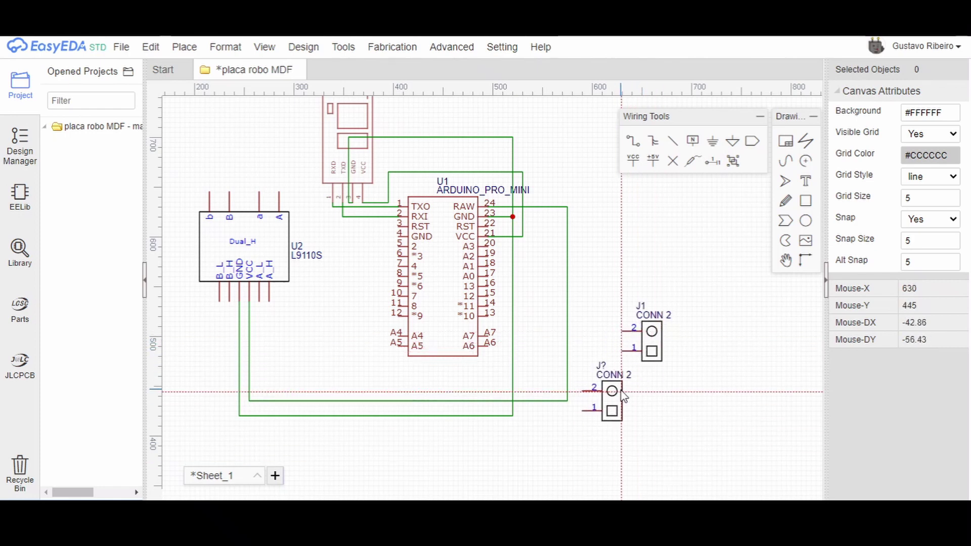
key(Escape)
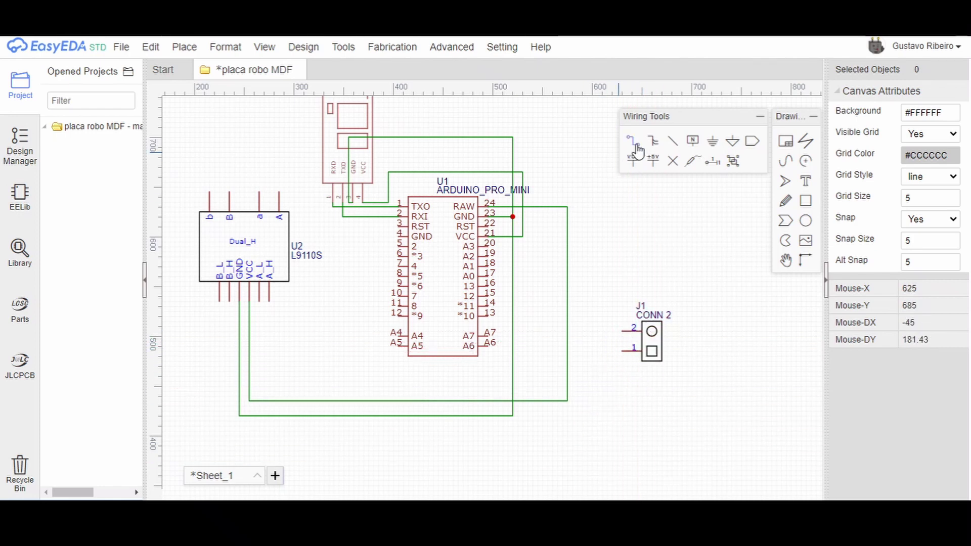
Wire connector J1 pin 2 to the vertical RAW/VCC wire and pin 1 to the vertical ground wire
click(636, 148)
click(623, 331)
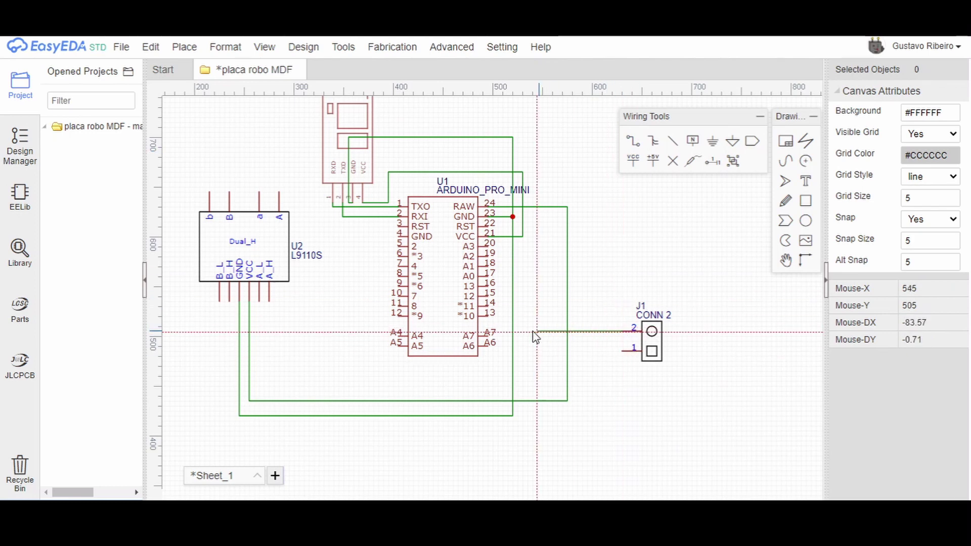
click(566, 332)
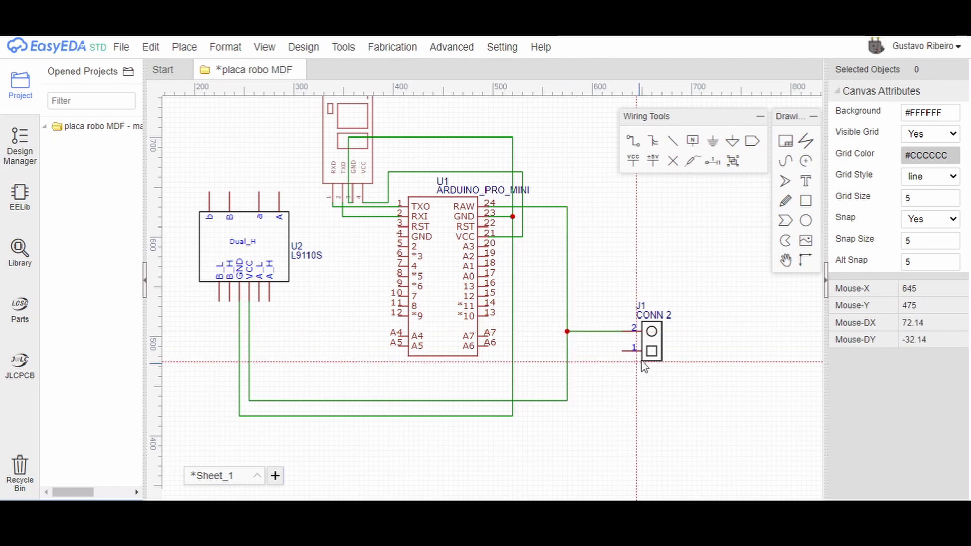
click(513, 351)
scroll(644, 404, down, 2)
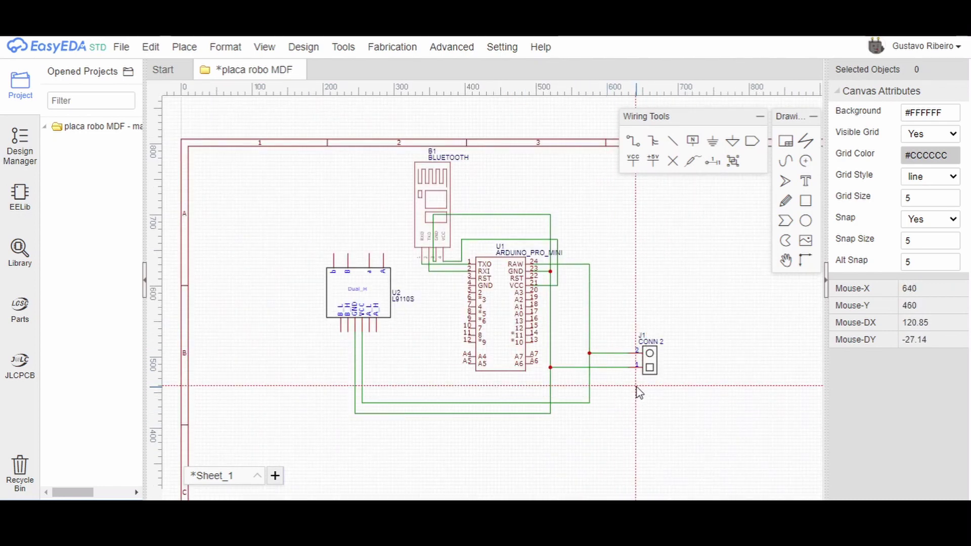
scroll(652, 400, down, 1)
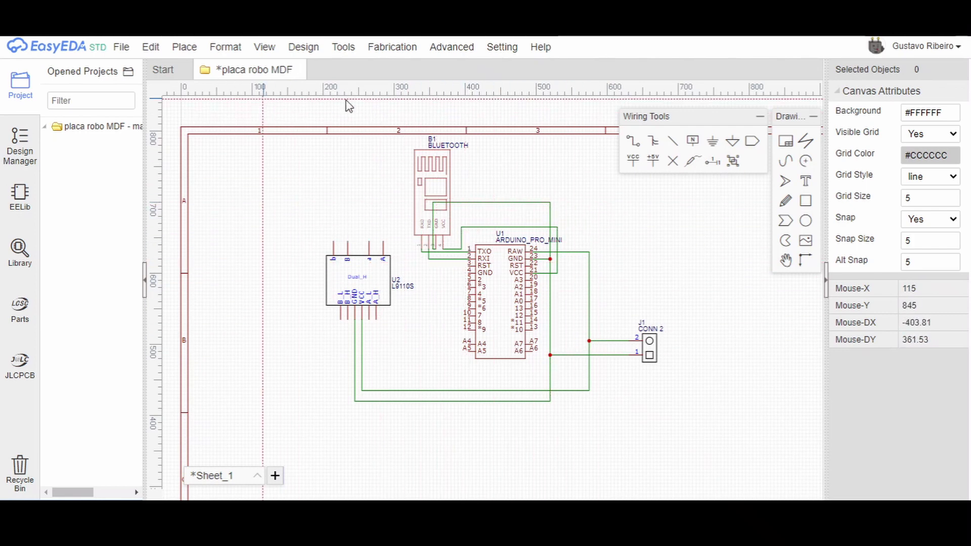
Try to convert the unsaved schematic to a PCB
click(225, 47)
mouse_move(282, 47)
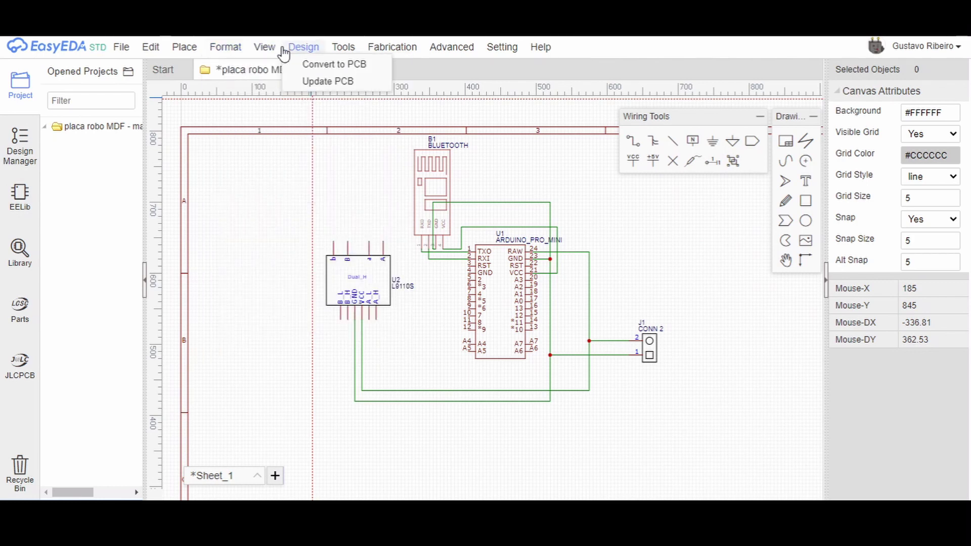
click(322, 64)
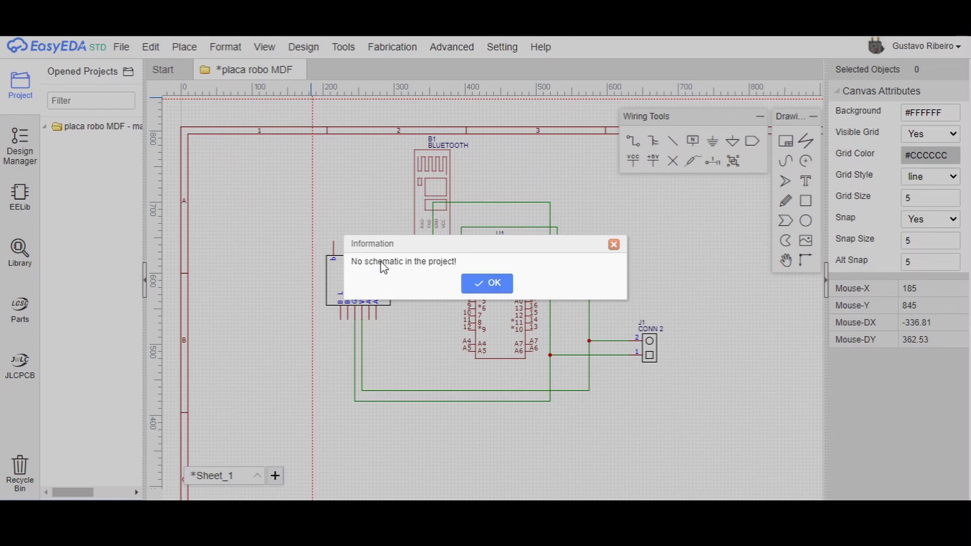
click(500, 285)
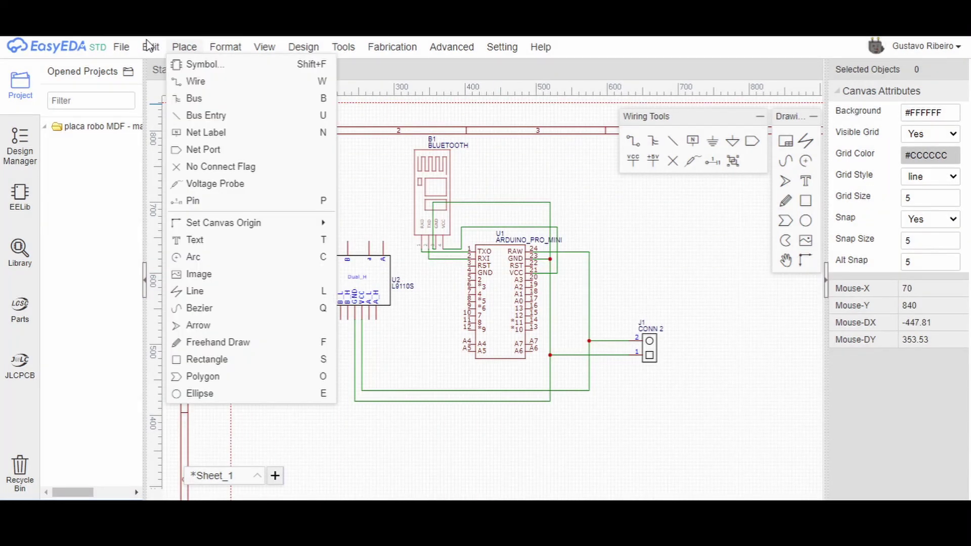
Save the schematic to the project and select Sheet_1 in the project tree
mouse_move(132, 50)
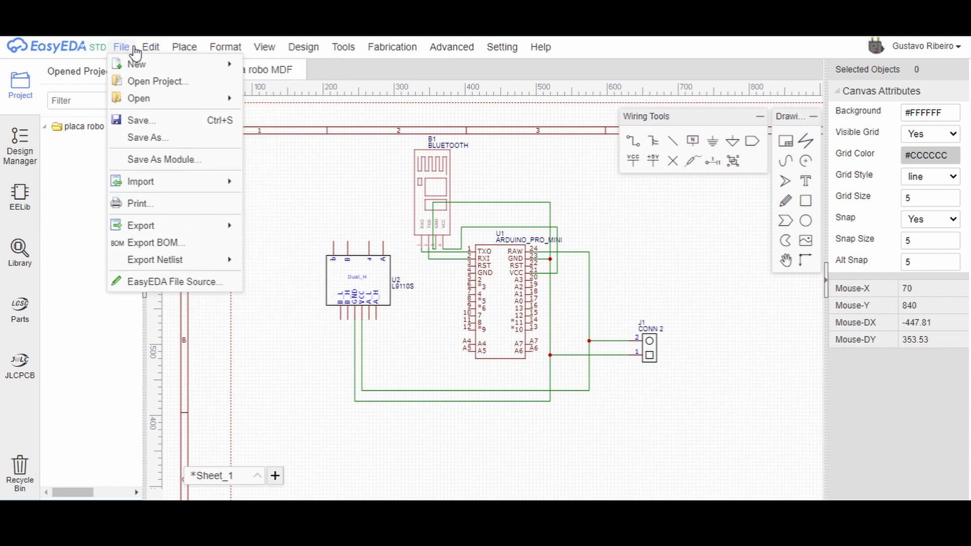
click(139, 121)
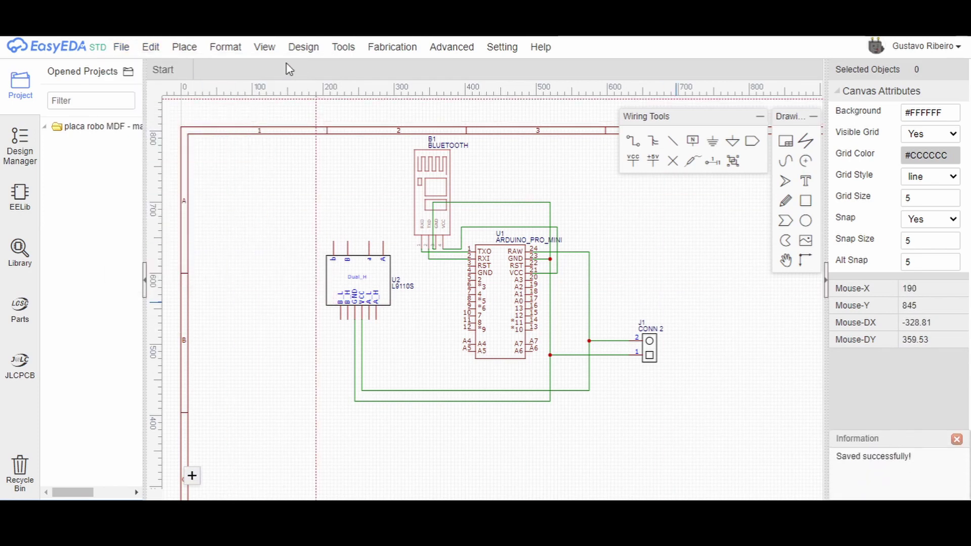
click(84, 141)
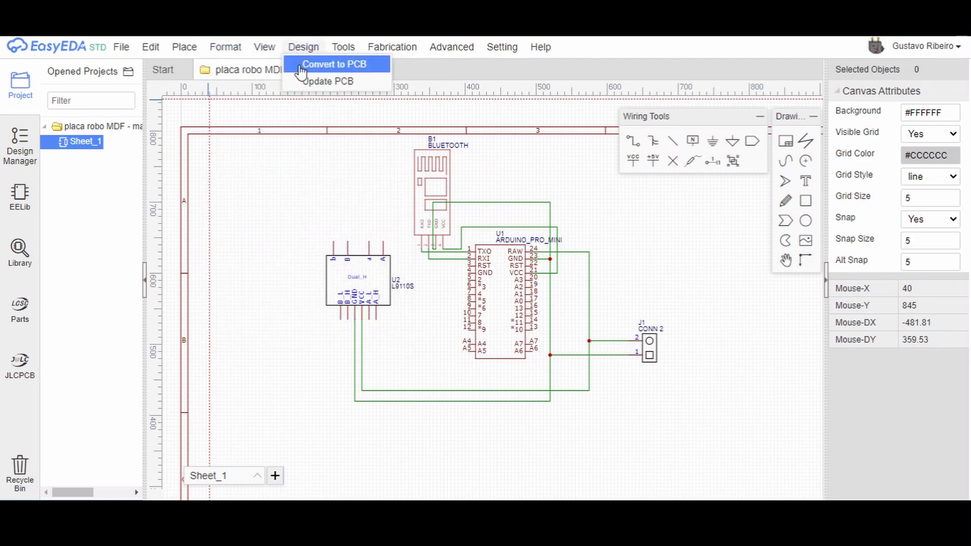
Convert the schematic to a PCB without checking nets, using mm, 2 copper layers and a rectangular outline of 92.964 by 61.976 mm
click(304, 64)
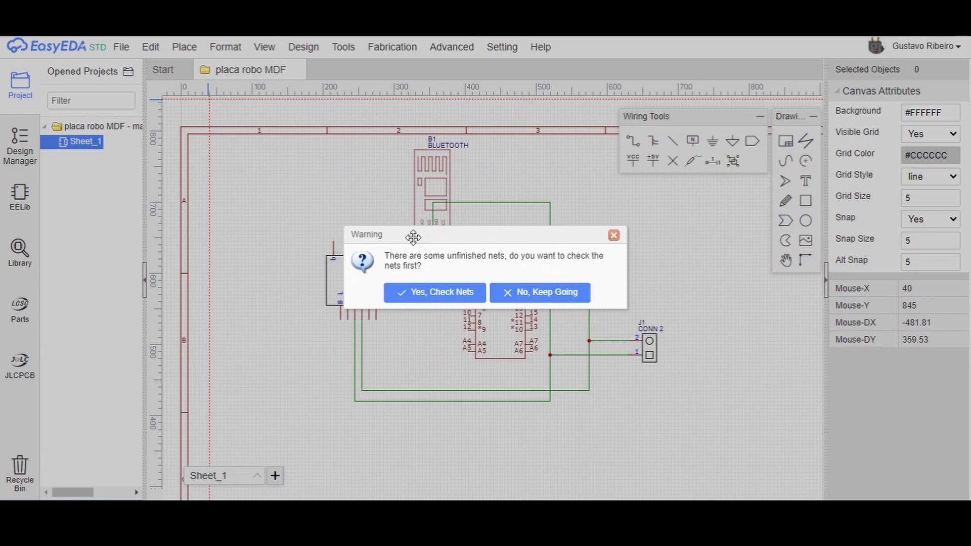
click(525, 294)
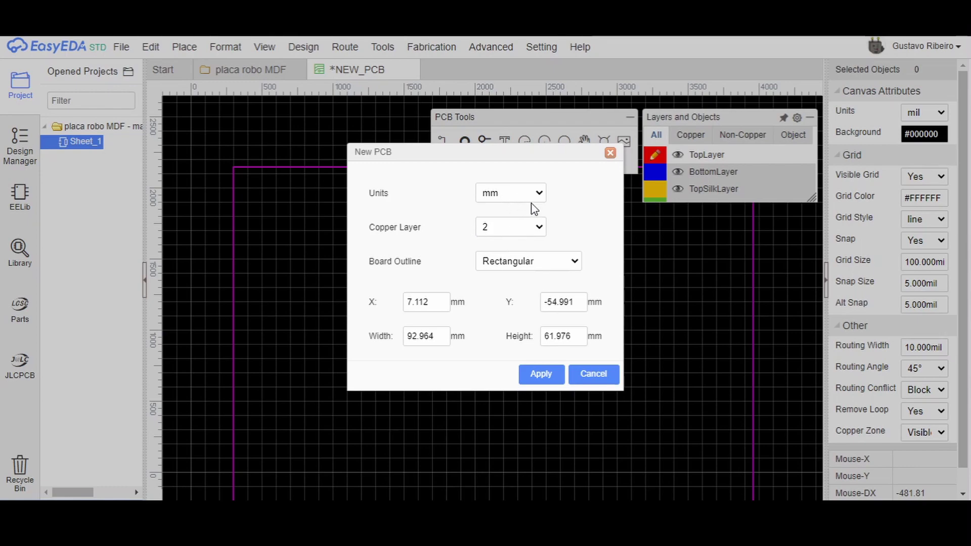
click(545, 373)
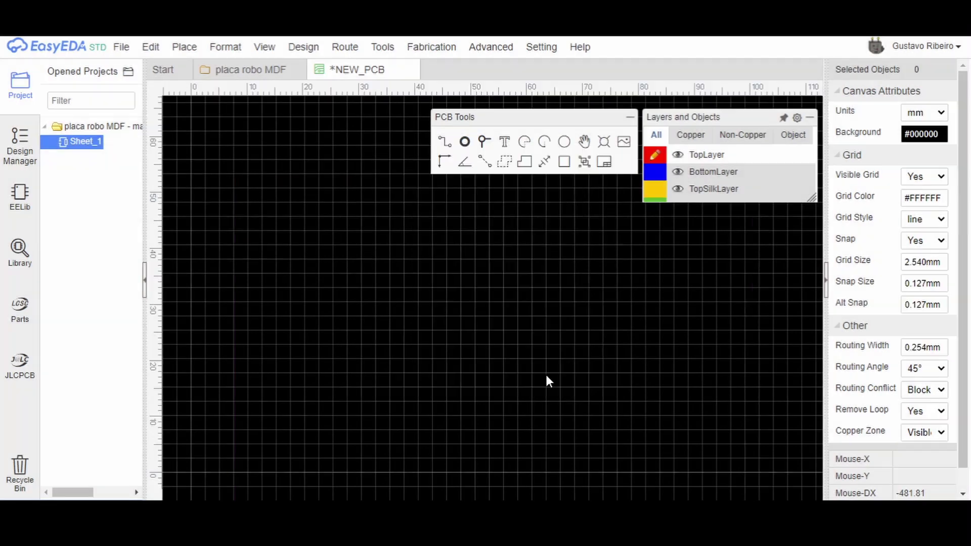